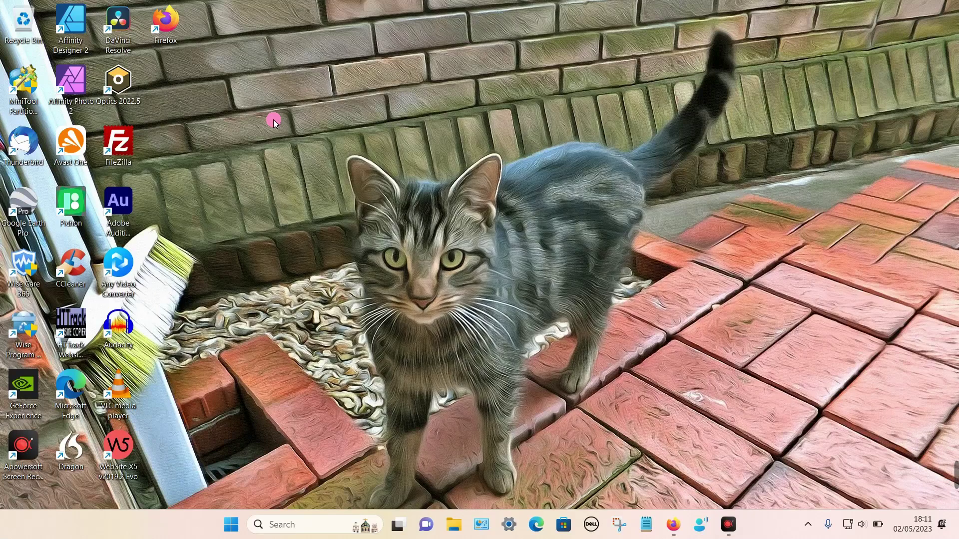
Step: Bring up Firefox showing the blog's WordPress.com My Home dashboard
{"action": "left_click", "coordinate": [674, 530]}
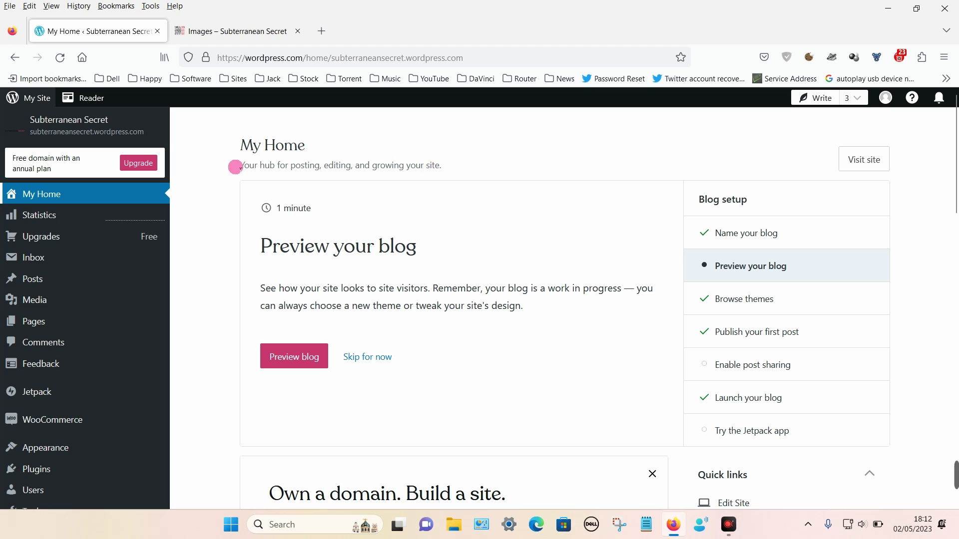
Step: Open the Images post from Posts and add an empty block after its concluding paragraph
{"action": "left_click", "coordinate": [43, 277]}
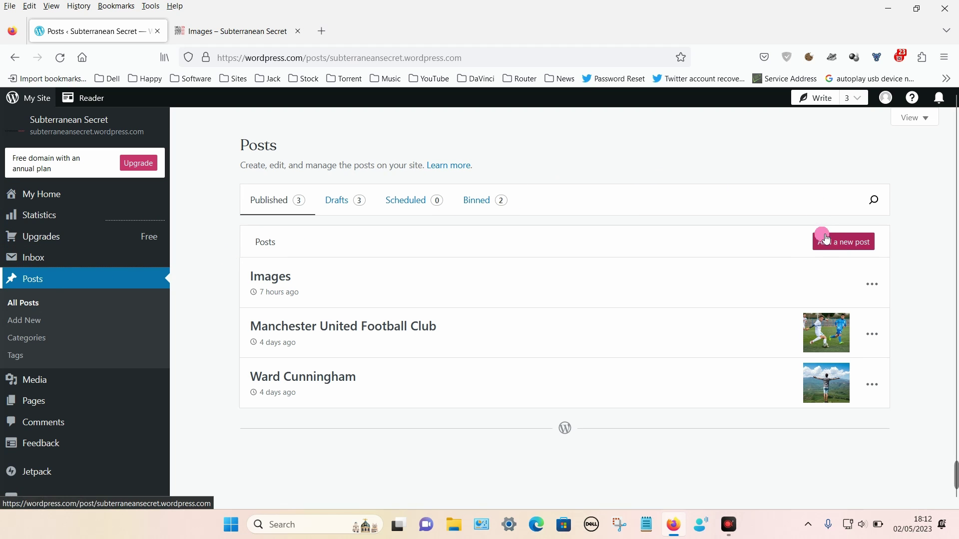
{"action": "left_click", "coordinate": [269, 278]}
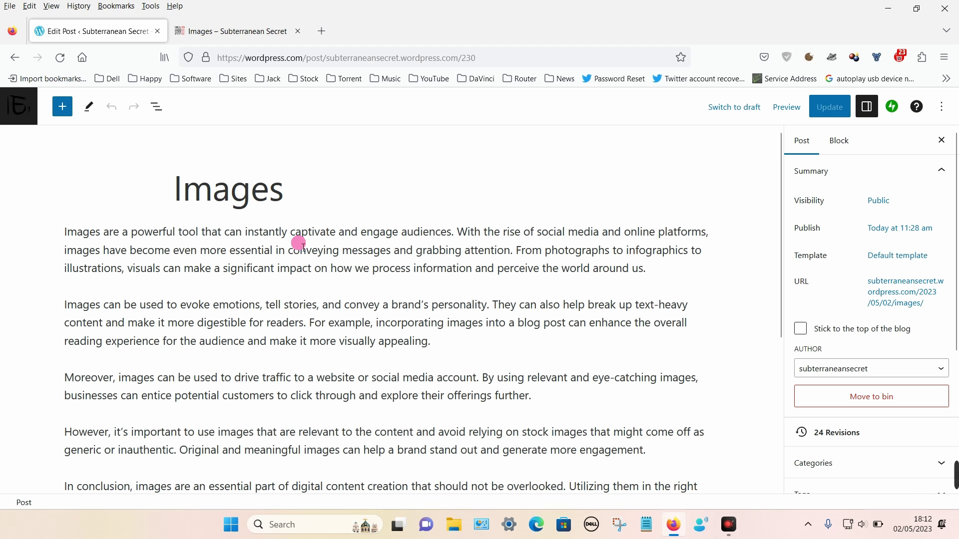
{"action": "scroll", "coordinate": [173, 245], "scroll_direction": "down", "scroll_amount": 3}
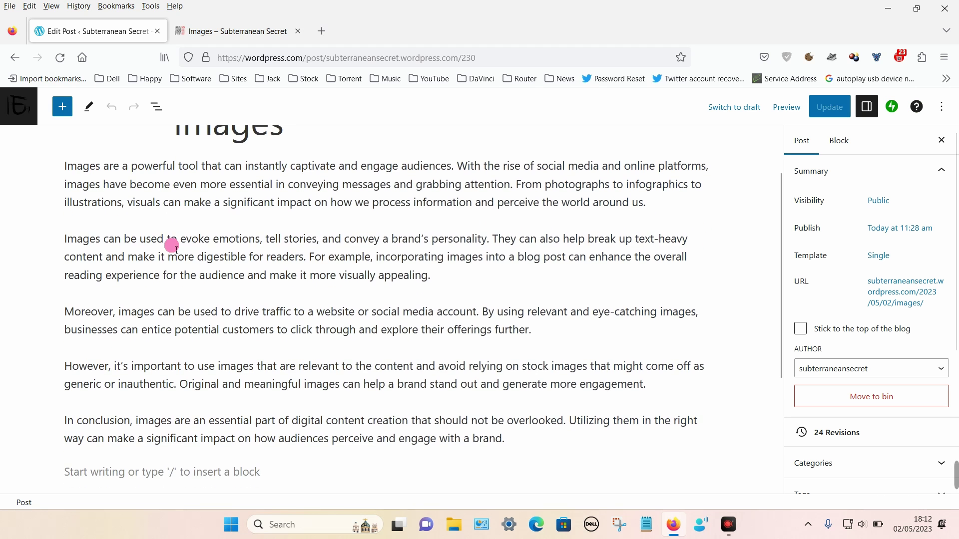
{"action": "scroll", "coordinate": [165, 194], "scroll_direction": "down", "scroll_amount": 2}
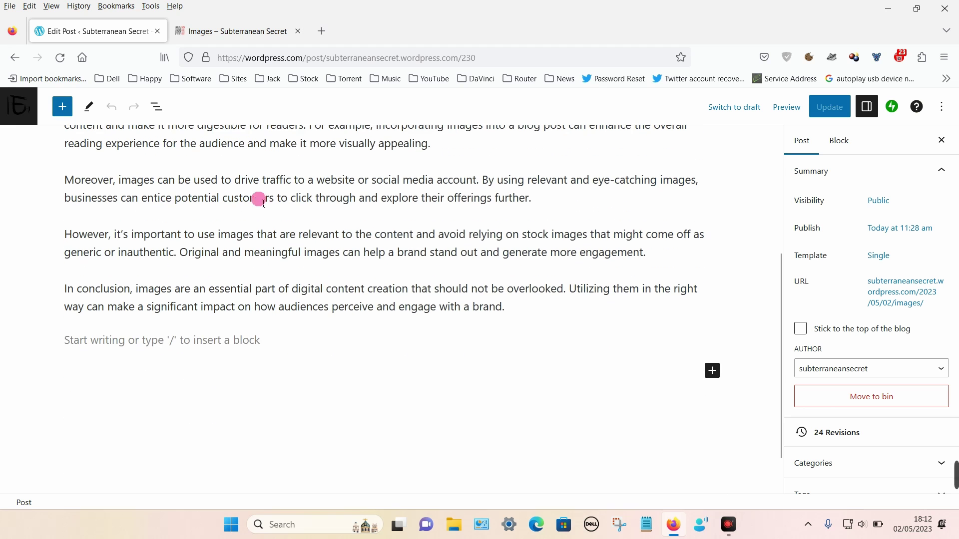
{"action": "left_click", "coordinate": [708, 372]}
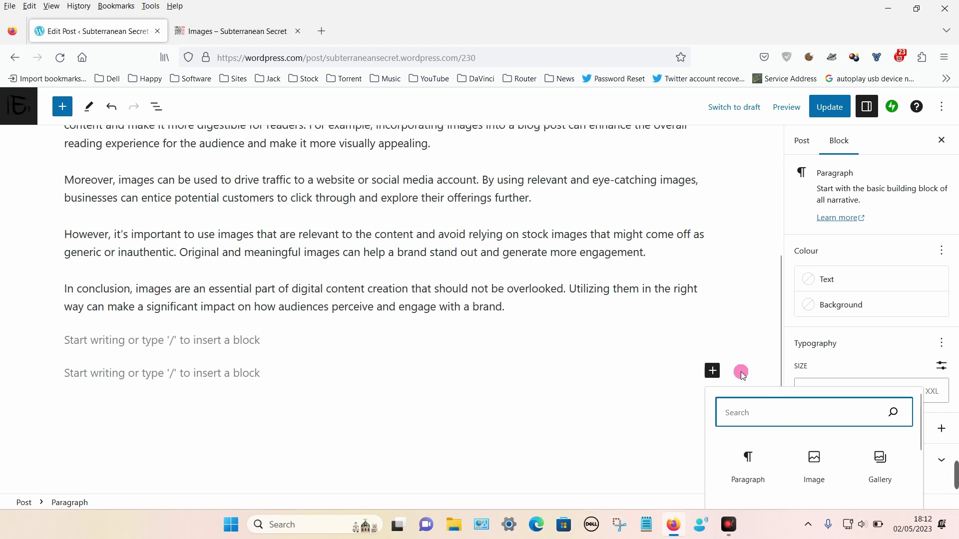
Step: Insert the football players photo from the Media Library as an image block, then update the post
{"action": "scroll", "coordinate": [788, 434], "scroll_direction": "down", "scroll_amount": 2}
{"action": "scroll", "coordinate": [762, 420], "scroll_direction": "up", "scroll_amount": 2}
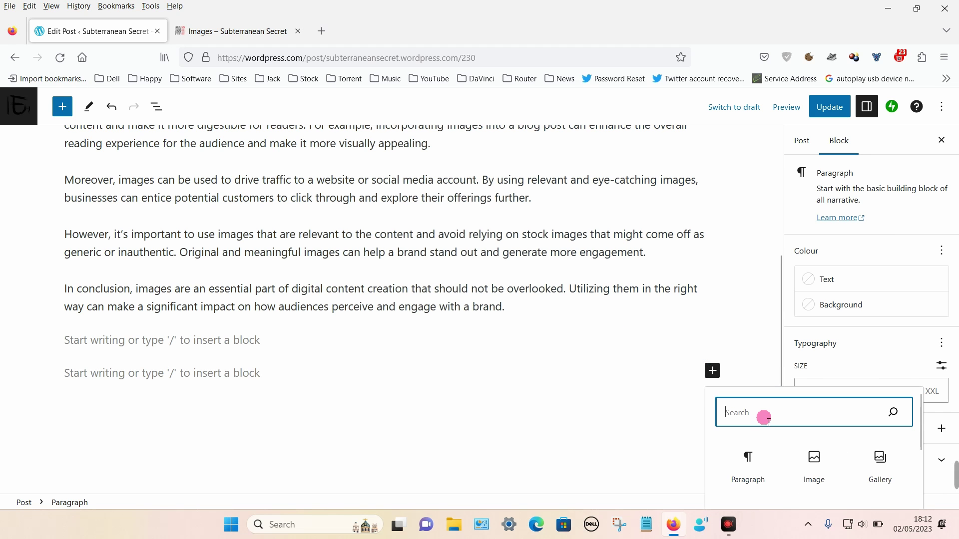
{"action": "left_click", "coordinate": [813, 454]}
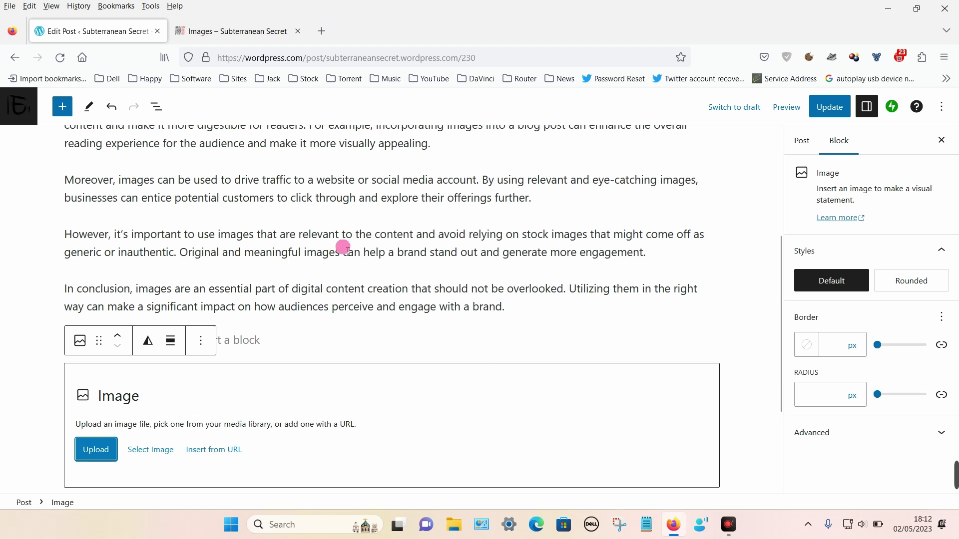
{"action": "left_click", "coordinate": [159, 456]}
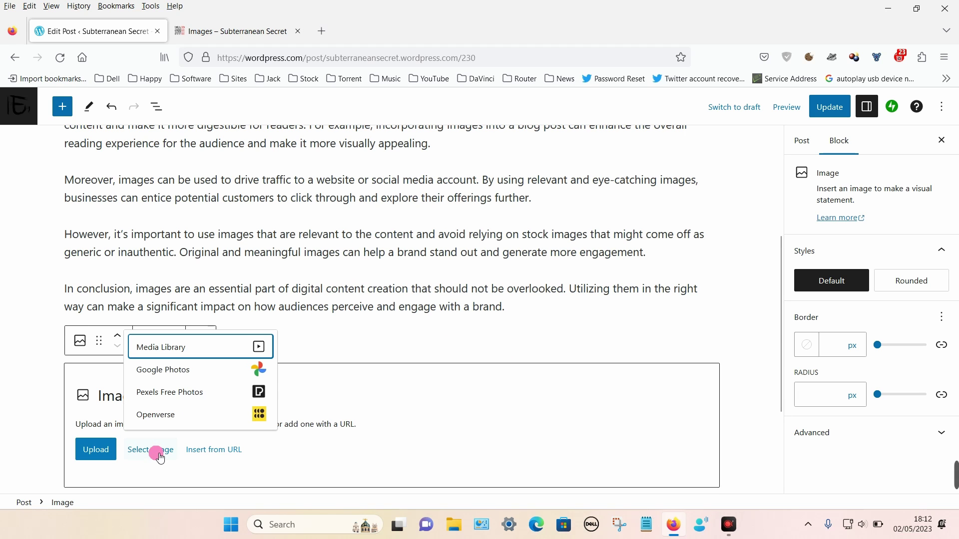
{"action": "left_click", "coordinate": [169, 353]}
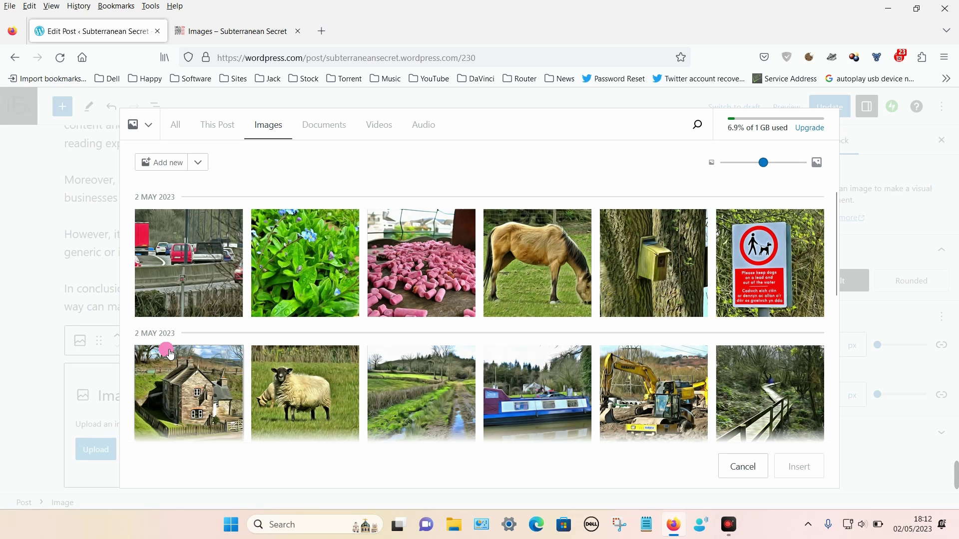
{"action": "scroll", "coordinate": [235, 321], "scroll_direction": "down", "scroll_amount": 3}
{"action": "scroll", "coordinate": [235, 324], "scroll_direction": "down", "scroll_amount": 3}
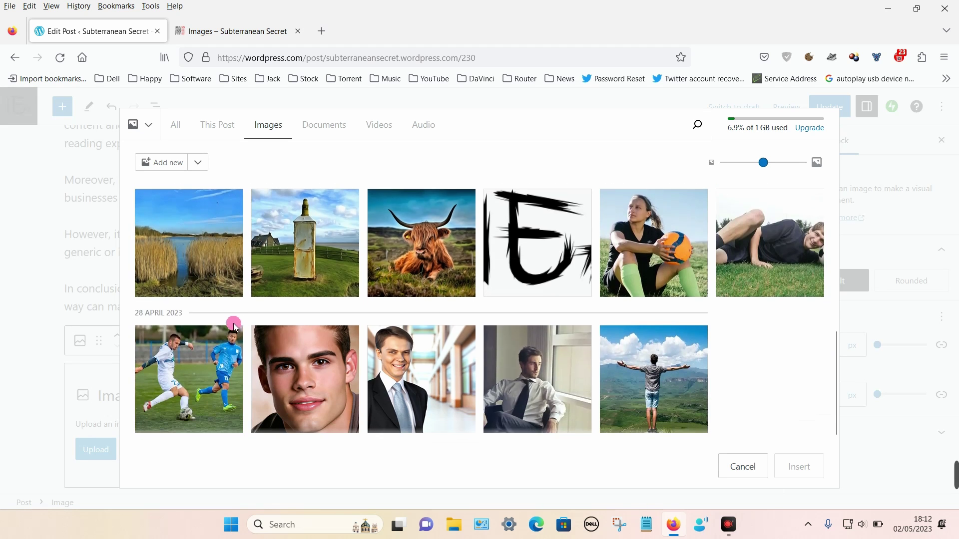
{"action": "left_click", "coordinate": [187, 374]}
{"action": "left_click", "coordinate": [786, 460]}
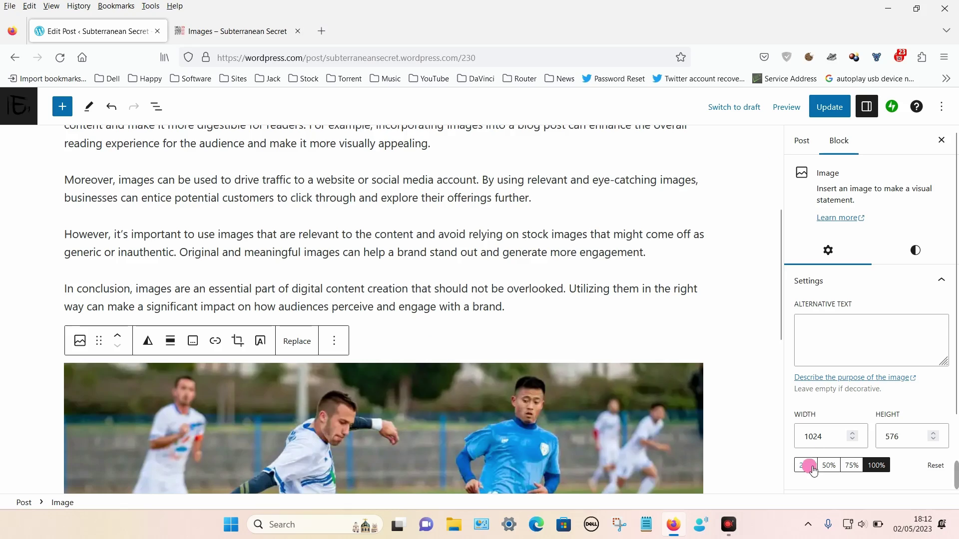
{"action": "left_click", "coordinate": [825, 107]}
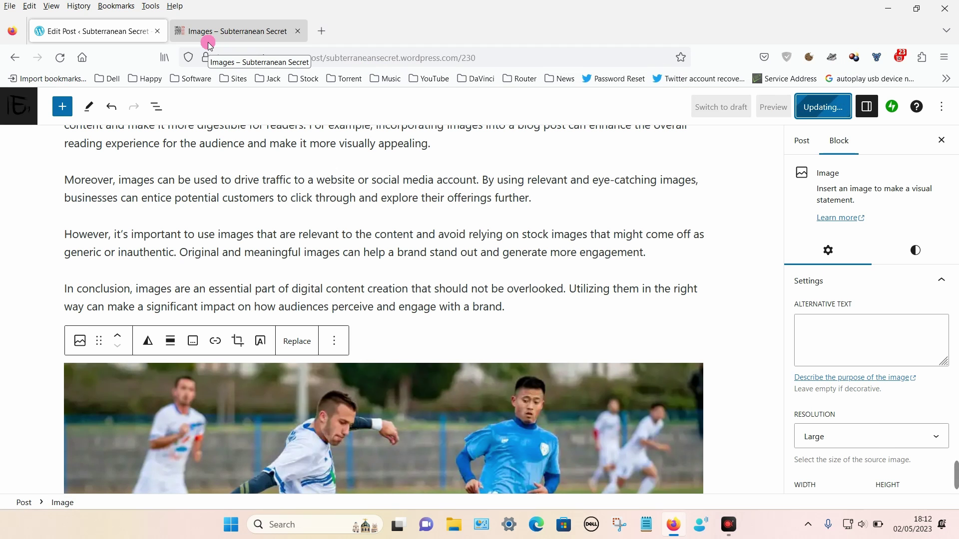
{"action": "left_click", "coordinate": [215, 32]}
{"action": "left_click", "coordinate": [60, 58]}
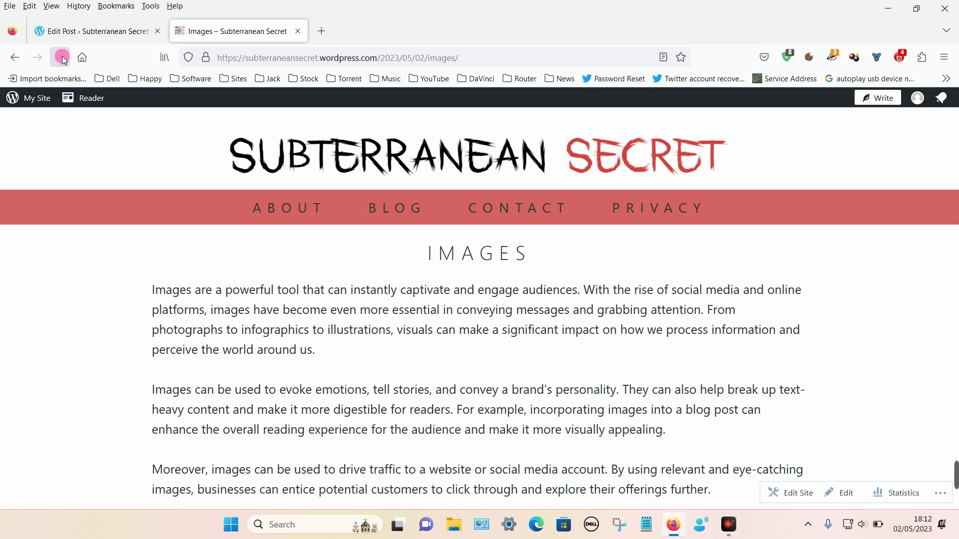
{"action": "left_click", "coordinate": [147, 248]}
{"action": "scroll", "coordinate": [148, 247], "scroll_direction": "down", "scroll_amount": 10}
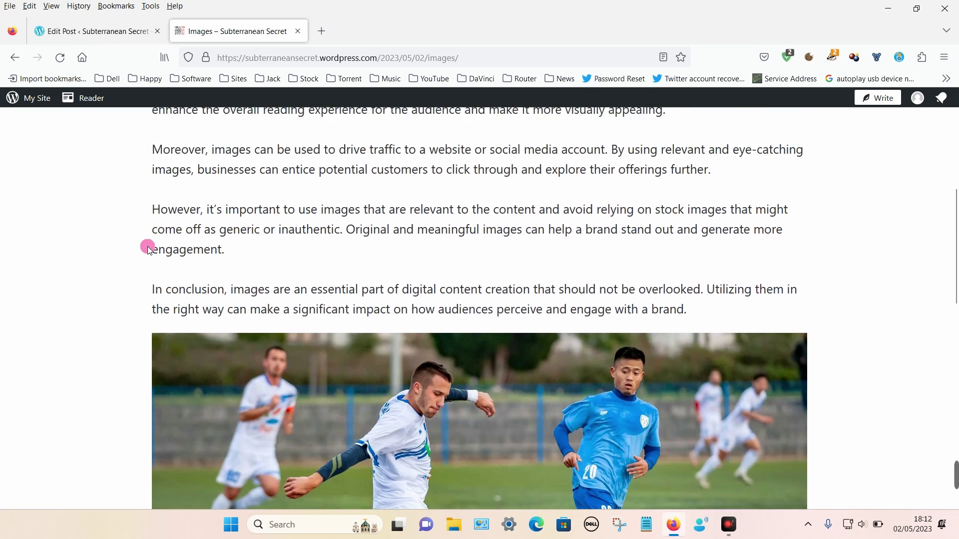
{"action": "scroll", "coordinate": [148, 248], "scroll_direction": "up", "scroll_amount": 4}
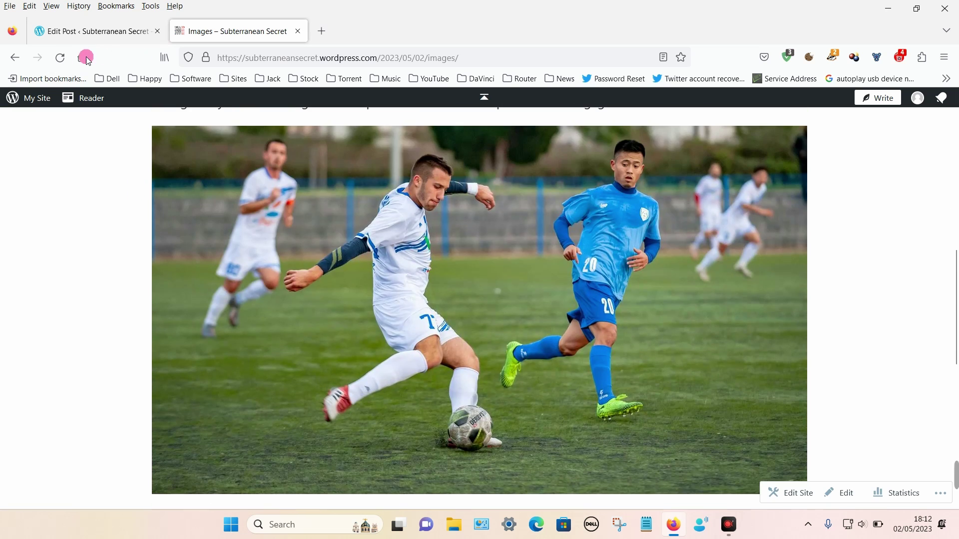
{"action": "left_click", "coordinate": [87, 30]}
{"action": "scroll", "coordinate": [238, 161], "scroll_direction": "down", "scroll_amount": 4}
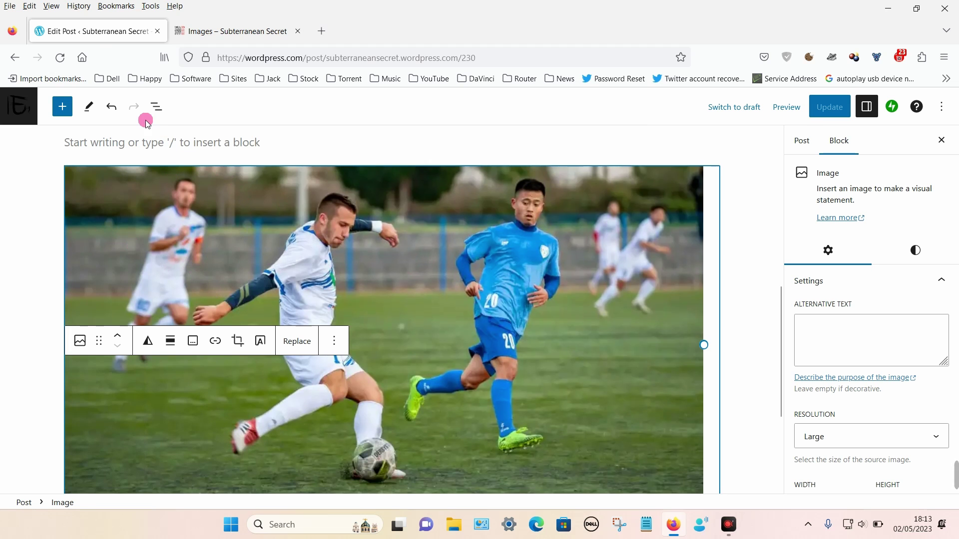
Step: Delete the football image block through List View so the concluding paragraph ends the post
{"action": "left_click", "coordinate": [155, 106]}
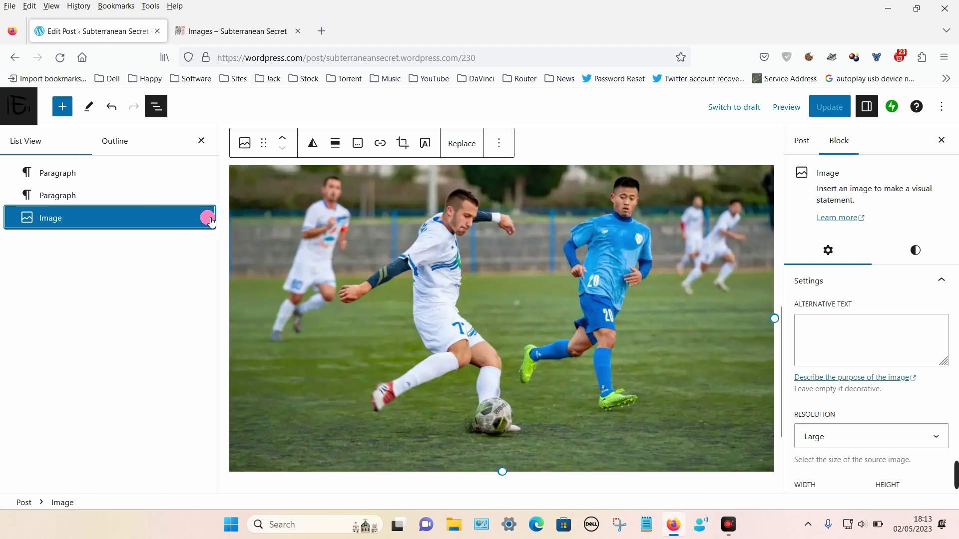
{"action": "left_click", "coordinate": [205, 217]}
{"action": "scroll", "coordinate": [240, 495], "scroll_direction": "down", "scroll_amount": 1}
{"action": "left_click", "coordinate": [237, 494]}
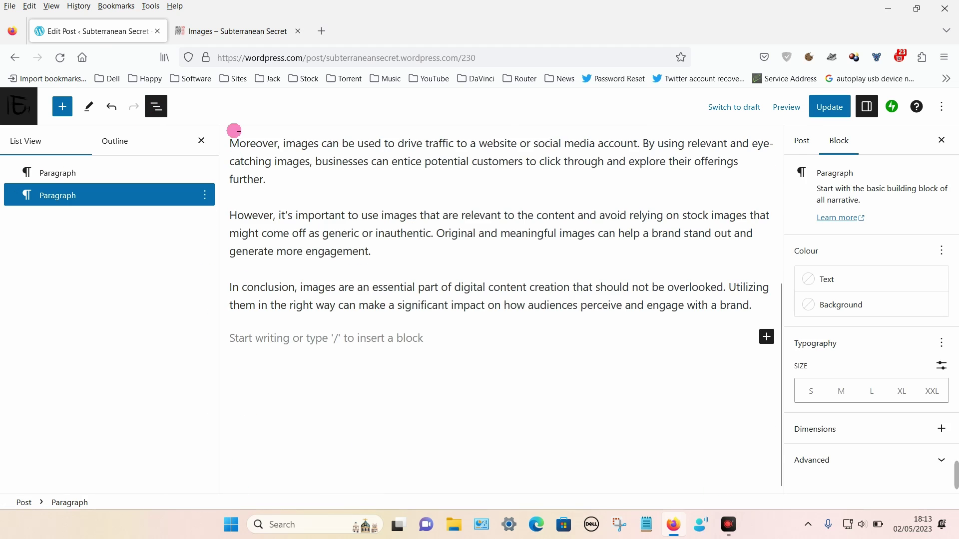
{"action": "left_click", "coordinate": [166, 108]}
{"action": "scroll", "coordinate": [229, 342], "scroll_direction": "up", "scroll_amount": 2}
{"action": "left_click", "coordinate": [29, 318]}
{"action": "scroll", "coordinate": [268, 319], "scroll_direction": "down", "scroll_amount": 2}
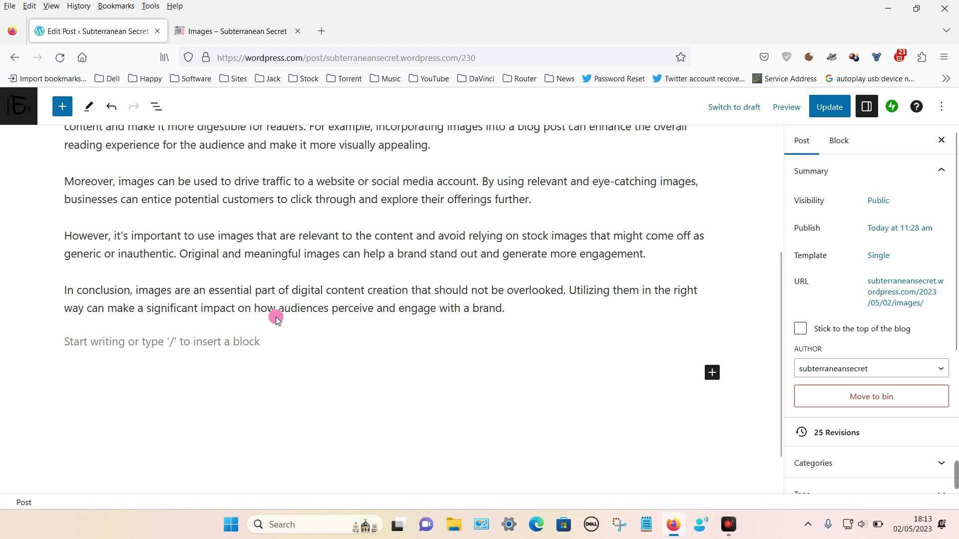
{"action": "scroll", "coordinate": [681, 295], "scroll_direction": "down", "scroll_amount": 1}
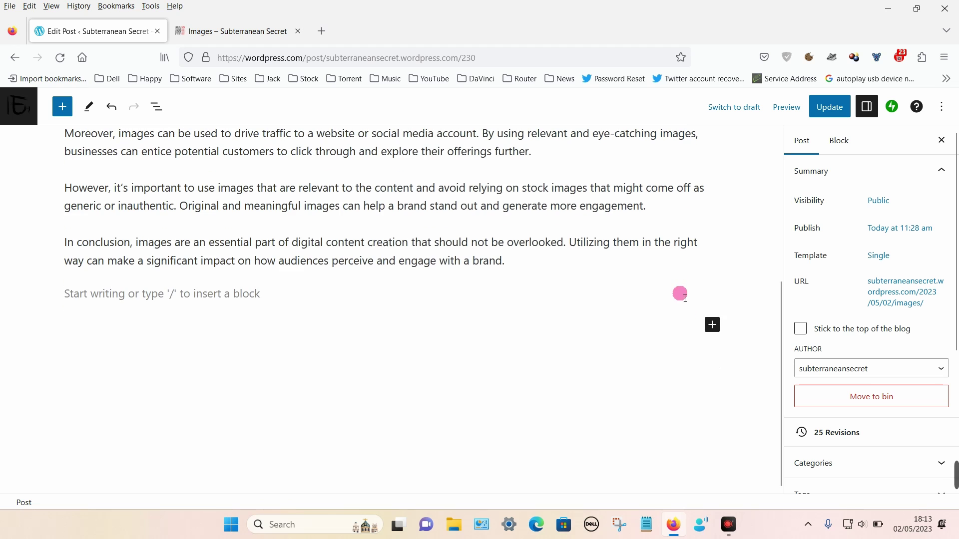
Step: Add a Gallery block from the full block library below the concluding paragraph
{"action": "left_click", "coordinate": [712, 324]}
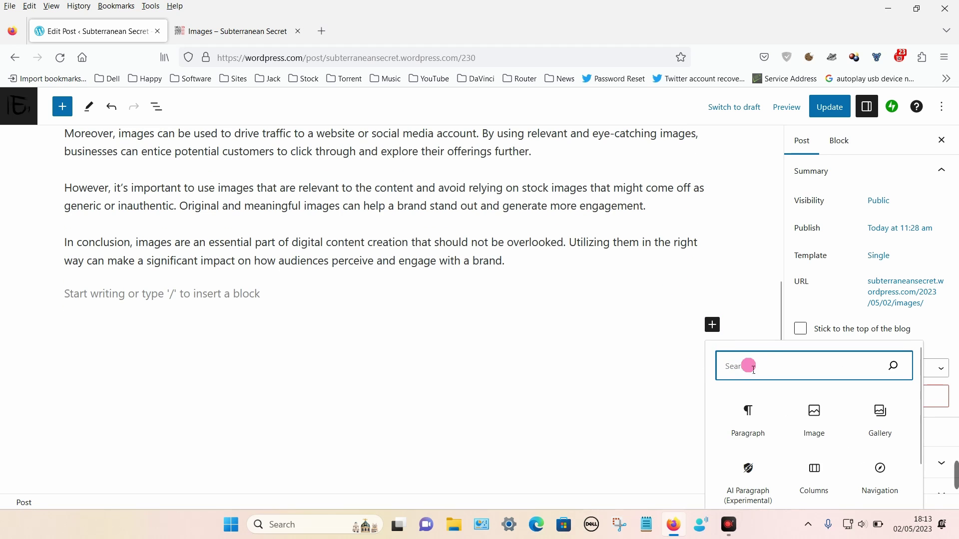
{"action": "scroll", "coordinate": [755, 372], "scroll_direction": "down", "scroll_amount": 1}
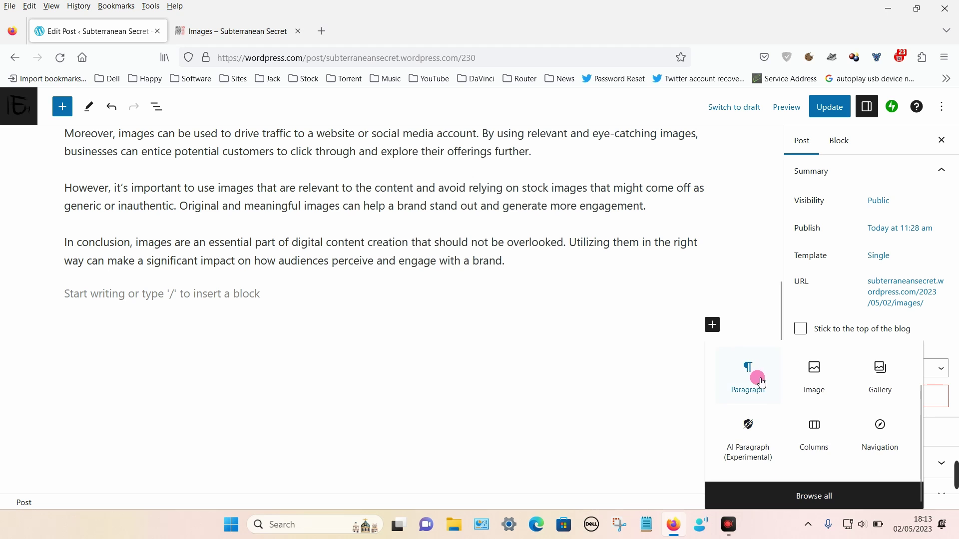
{"action": "left_click", "coordinate": [821, 496]}
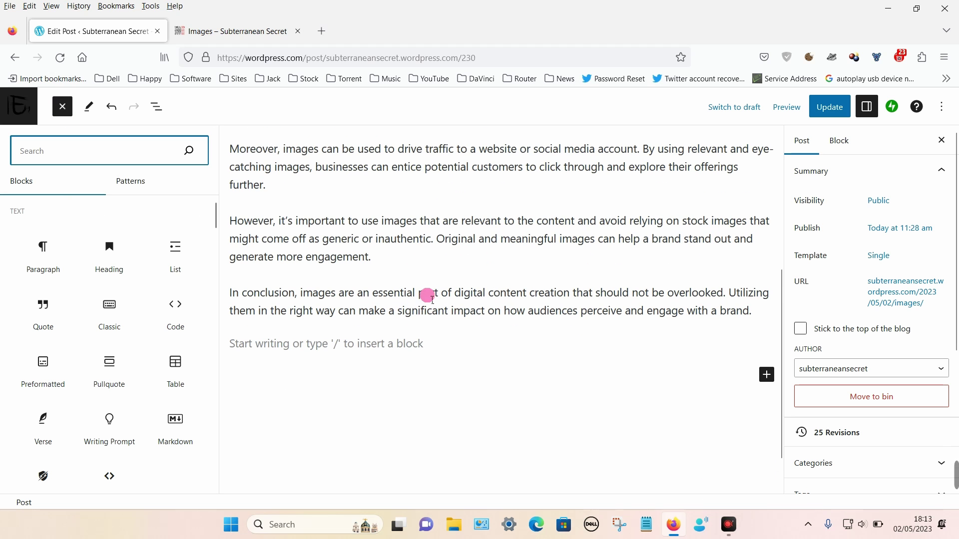
{"action": "scroll", "coordinate": [75, 305], "scroll_direction": "down", "scroll_amount": 5}
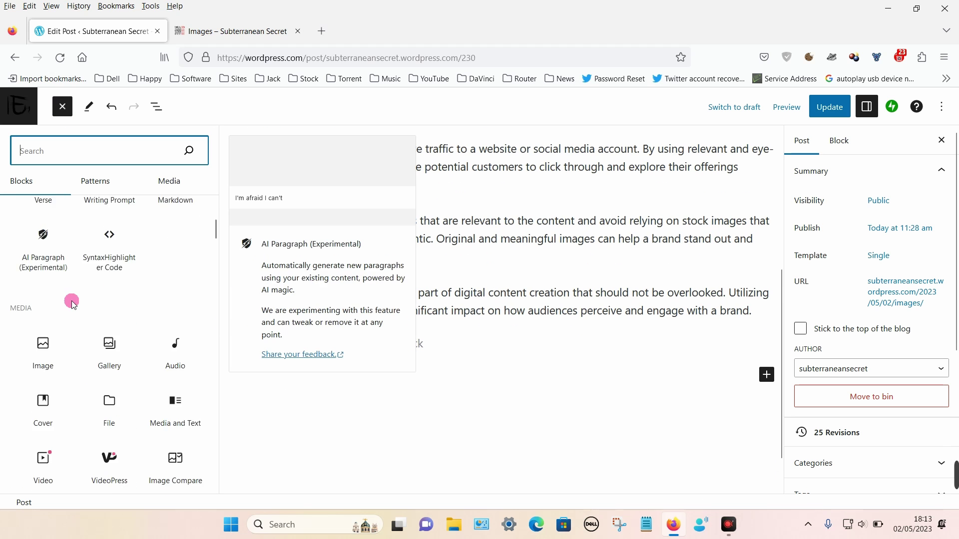
{"action": "scroll", "coordinate": [36, 288], "scroll_direction": "down", "scroll_amount": 2}
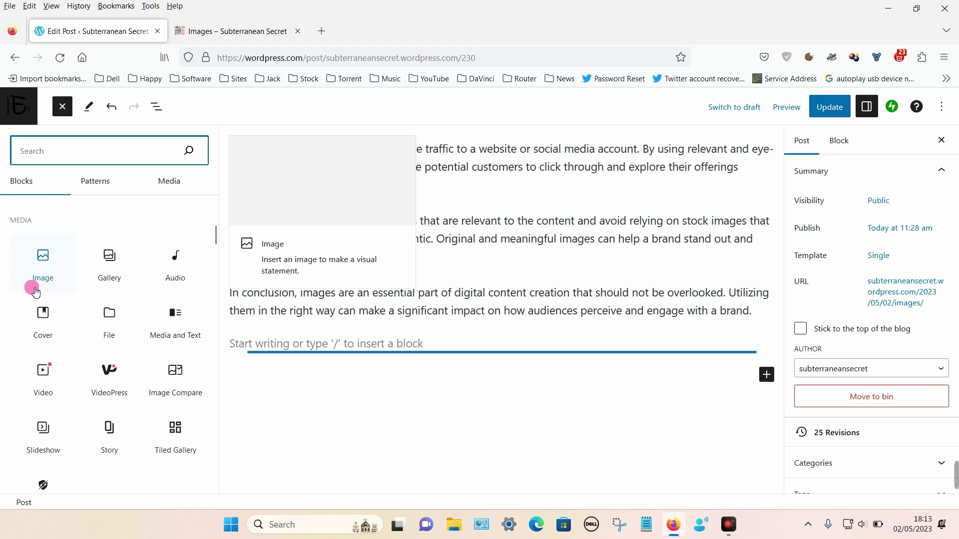
{"action": "left_click", "coordinate": [111, 262]}
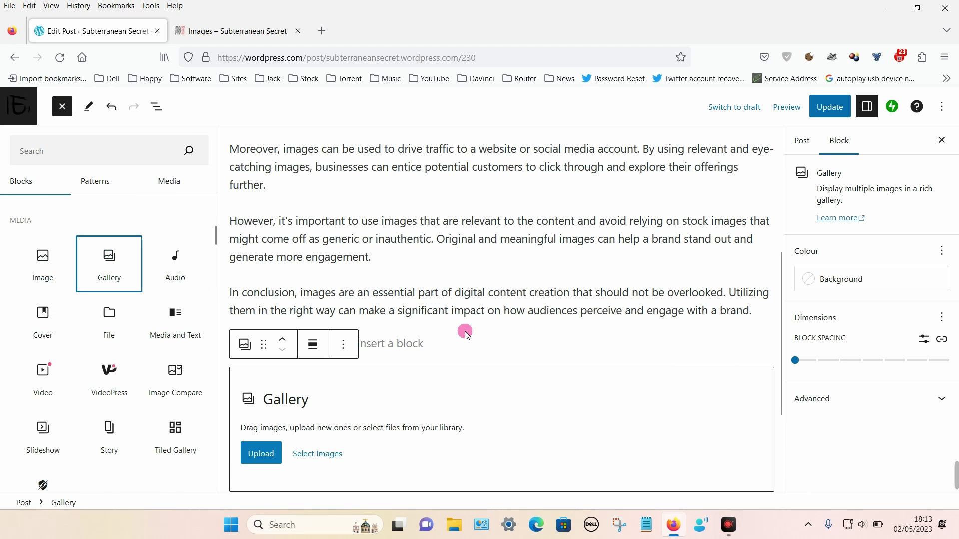
{"action": "scroll", "coordinate": [471, 342], "scroll_direction": "down", "scroll_amount": 3}
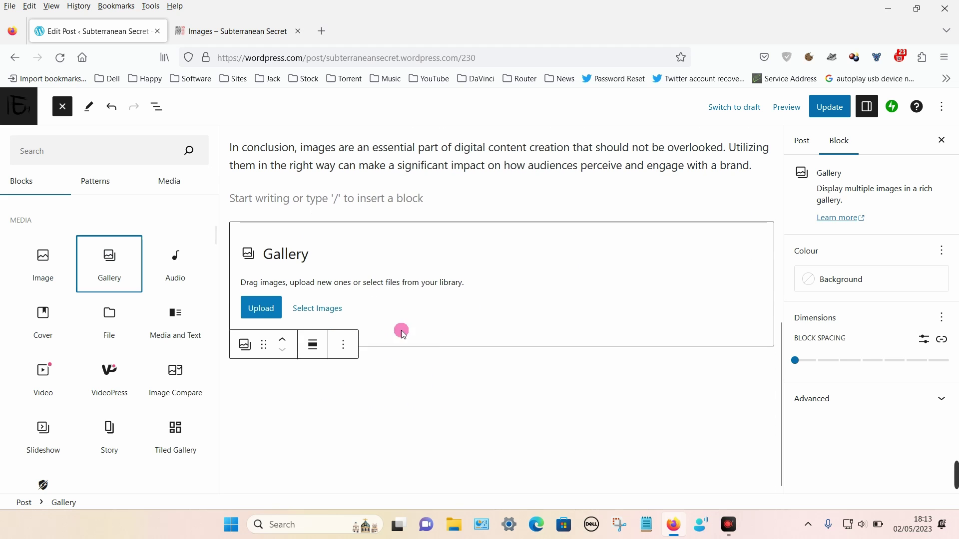
{"action": "left_click", "coordinate": [264, 307]}
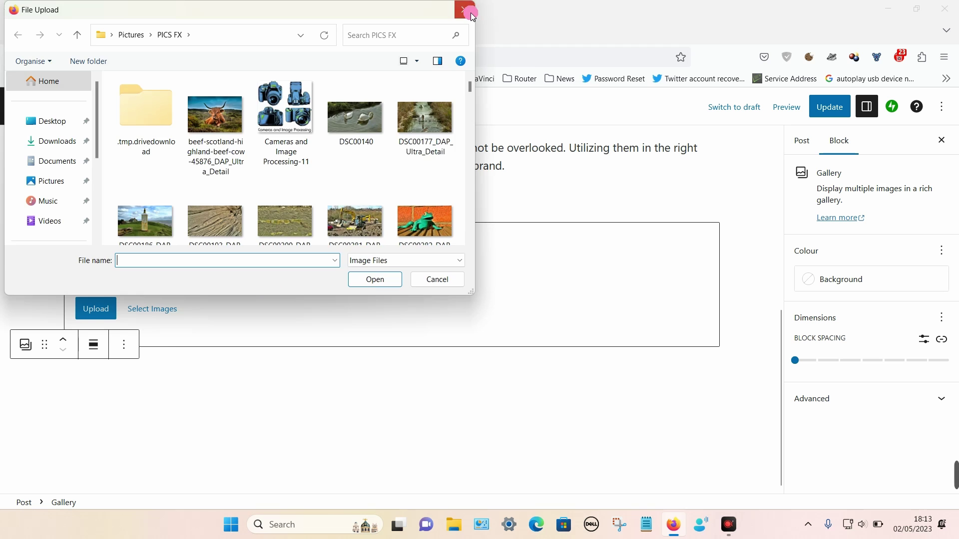
Step: Skip the file upload and add the man-by-the-window photo from the Media Library to the gallery
{"action": "left_click", "coordinate": [464, 9]}
{"action": "left_click", "coordinate": [168, 314]}
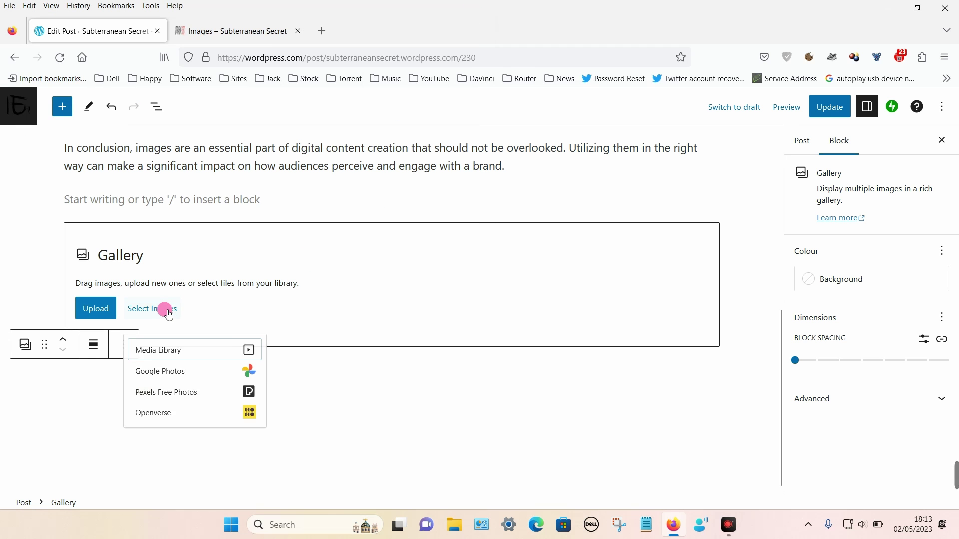
{"action": "left_click", "coordinate": [169, 352]}
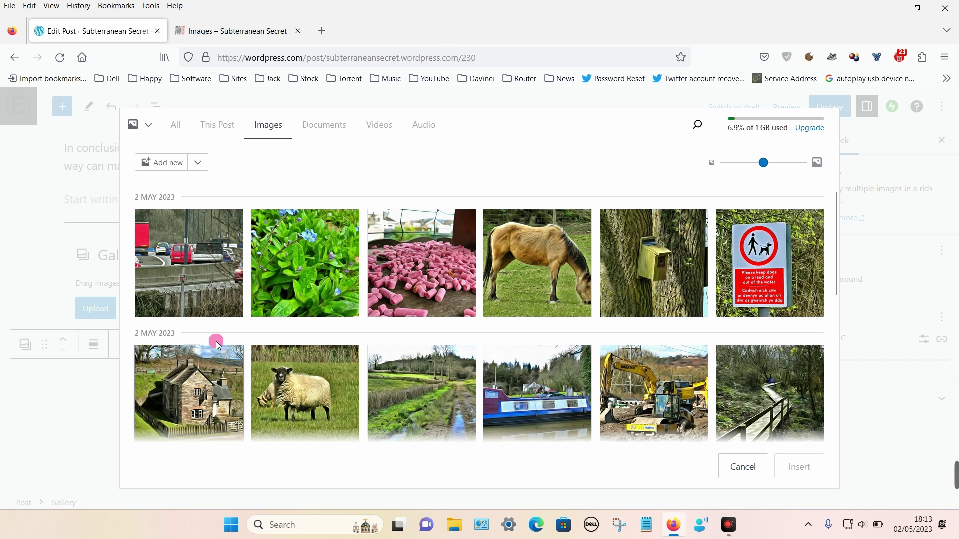
{"action": "scroll", "coordinate": [253, 321], "scroll_direction": "down", "scroll_amount": 6}
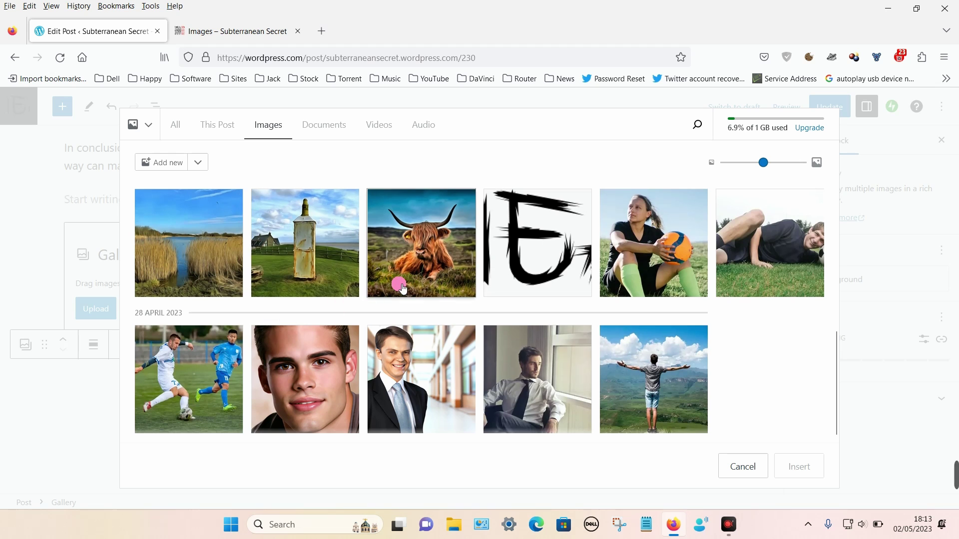
{"action": "left_click", "coordinate": [567, 386]}
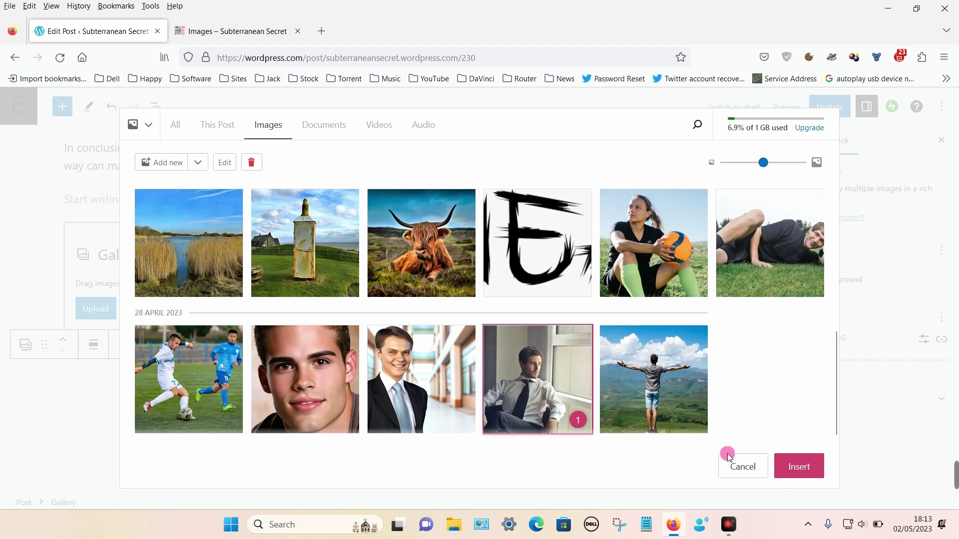
{"action": "left_click", "coordinate": [799, 466]}
{"action": "scroll", "coordinate": [466, 280], "scroll_direction": "down", "scroll_amount": 6}
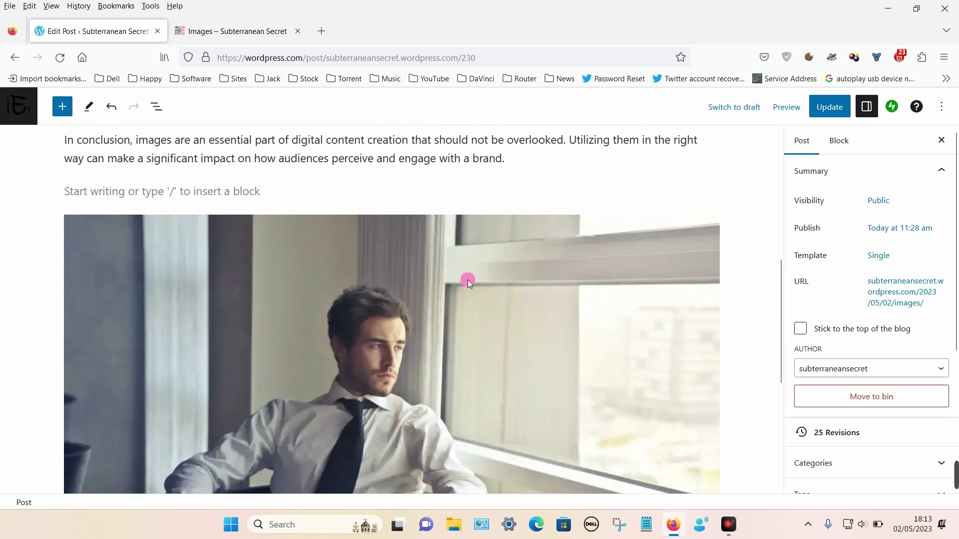
{"action": "scroll", "coordinate": [456, 279], "scroll_direction": "up", "scroll_amount": 2}
{"action": "scroll", "coordinate": [448, 265], "scroll_direction": "up", "scroll_amount": 1}
{"action": "scroll", "coordinate": [319, 269], "scroll_direction": "down", "scroll_amount": 3}
{"action": "scroll", "coordinate": [214, 287], "scroll_direction": "up", "scroll_amount": 1}
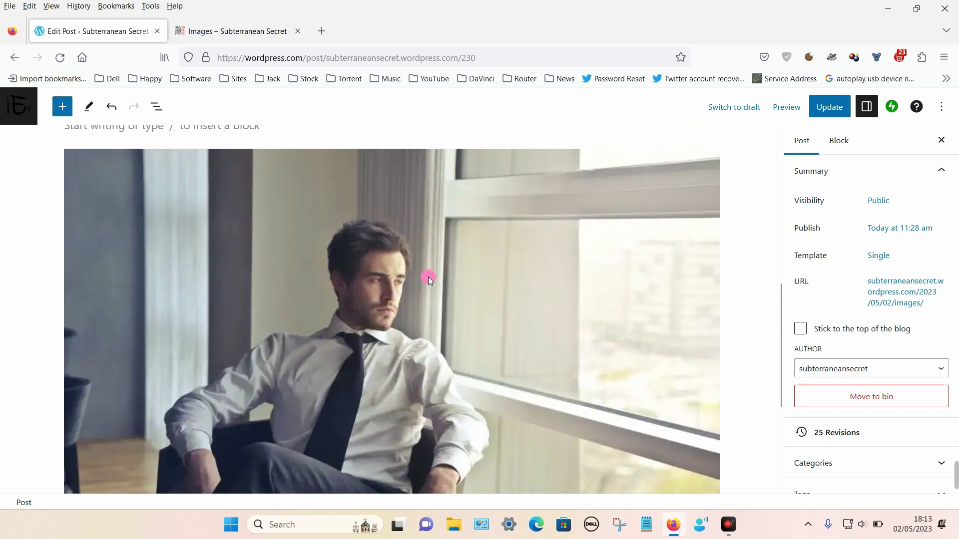
Step: Select the whole gallery from its man-by-window image and show its Add image options
{"action": "left_click", "coordinate": [273, 259]}
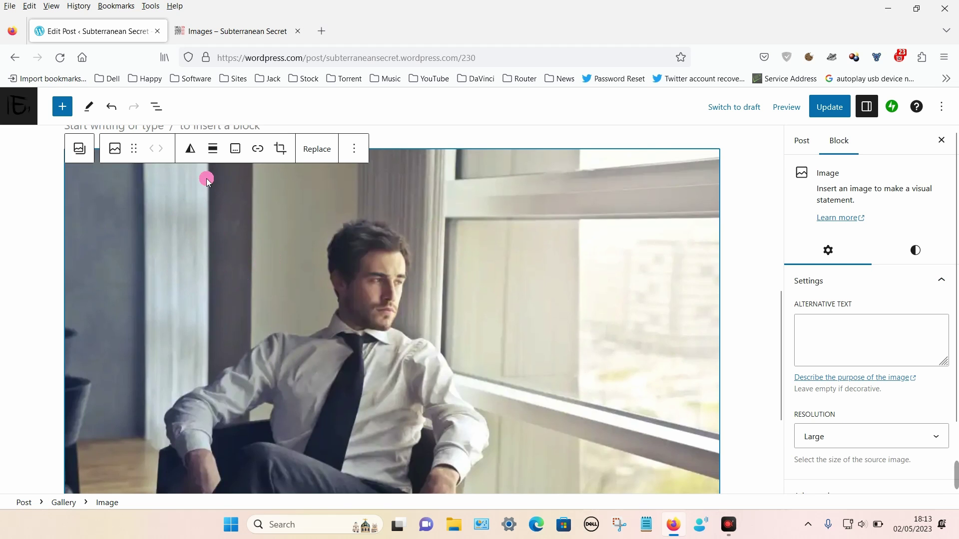
{"action": "left_click", "coordinate": [79, 149]}
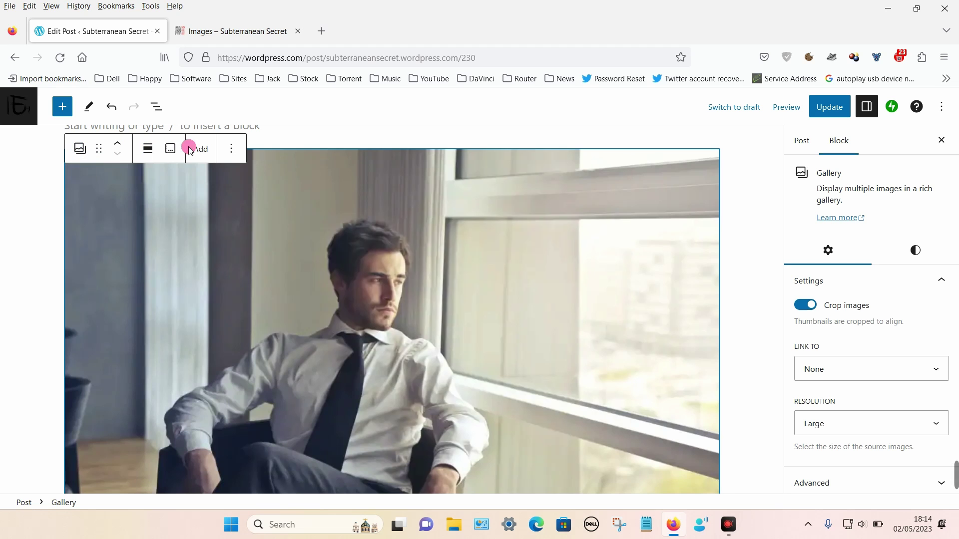
{"action": "left_click", "coordinate": [208, 154]}
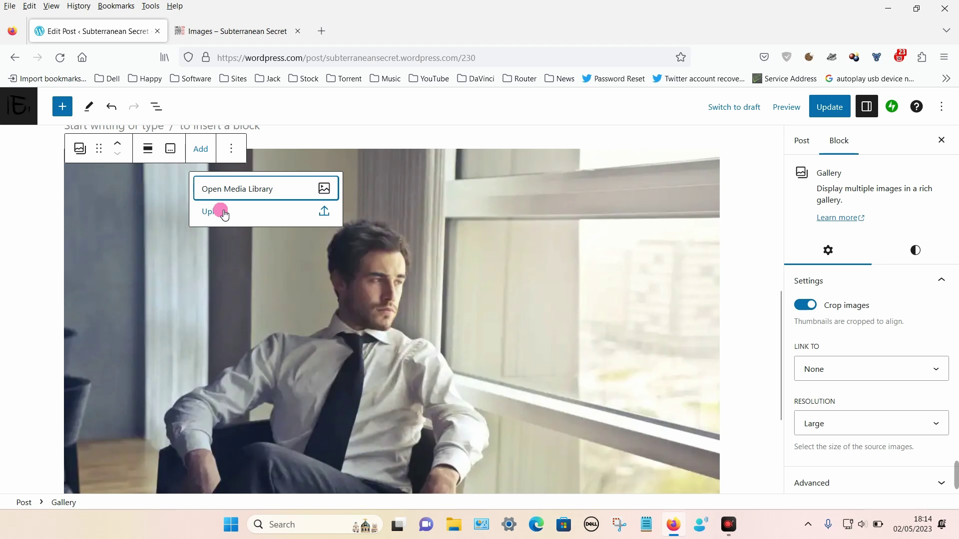
Step: In the Media Library, pick the footballers, face, suit, mountain-view, football girl, lying man, cow and lighthouse photos
{"action": "left_click", "coordinate": [255, 193]}
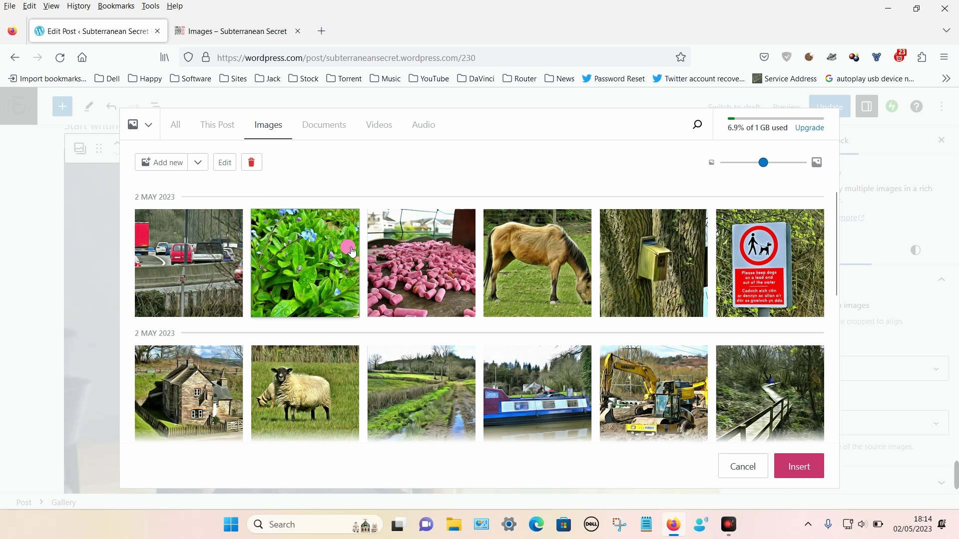
{"action": "scroll", "coordinate": [300, 240], "scroll_direction": "down", "scroll_amount": 6}
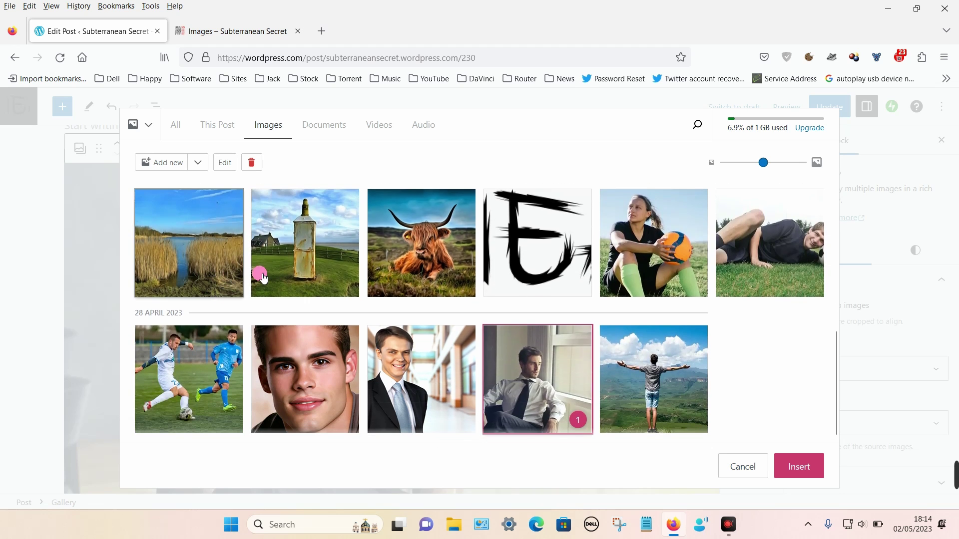
{"action": "left_click", "coordinate": [212, 373]}
{"action": "left_click", "coordinate": [305, 372]}
{"action": "left_click", "coordinate": [421, 380]}
{"action": "left_click", "coordinate": [625, 377]}
{"action": "left_click", "coordinate": [674, 278]}
{"action": "left_click", "coordinate": [724, 258]}
{"action": "scroll", "coordinate": [699, 280], "scroll_direction": "up", "scroll_amount": 5}
{"action": "scroll", "coordinate": [500, 314], "scroll_direction": "down", "scroll_amount": 2}
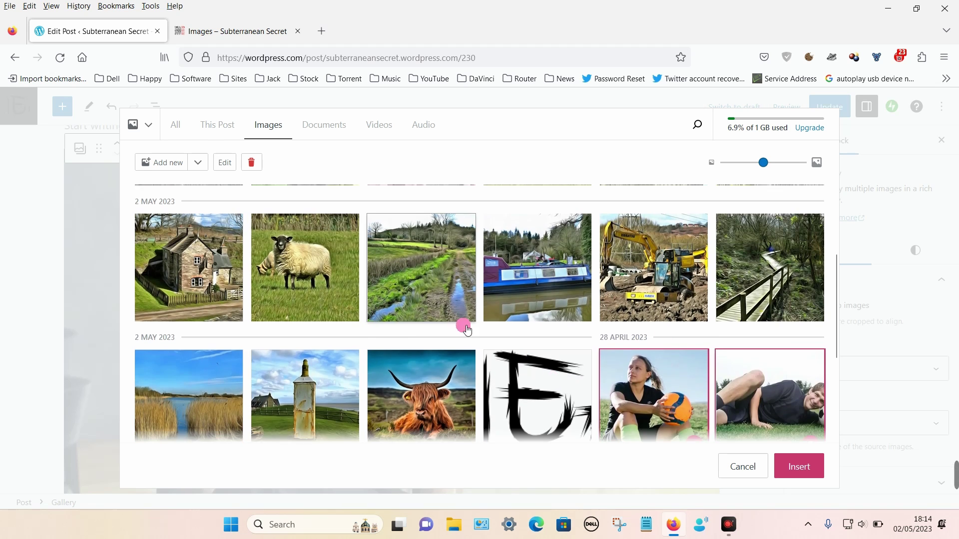
{"action": "left_click", "coordinate": [430, 393]}
{"action": "left_click", "coordinate": [338, 398]}
{"action": "scroll", "coordinate": [338, 398], "scroll_direction": "down", "scroll_amount": 4}
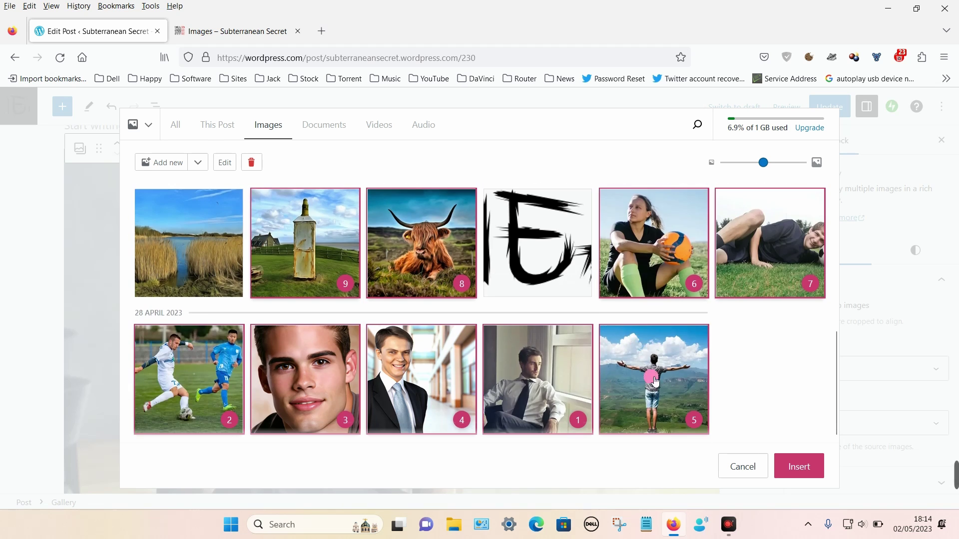
Step: Insert the nine selected photos into the gallery, review the grid, and open List View
{"action": "left_click", "coordinate": [801, 465]}
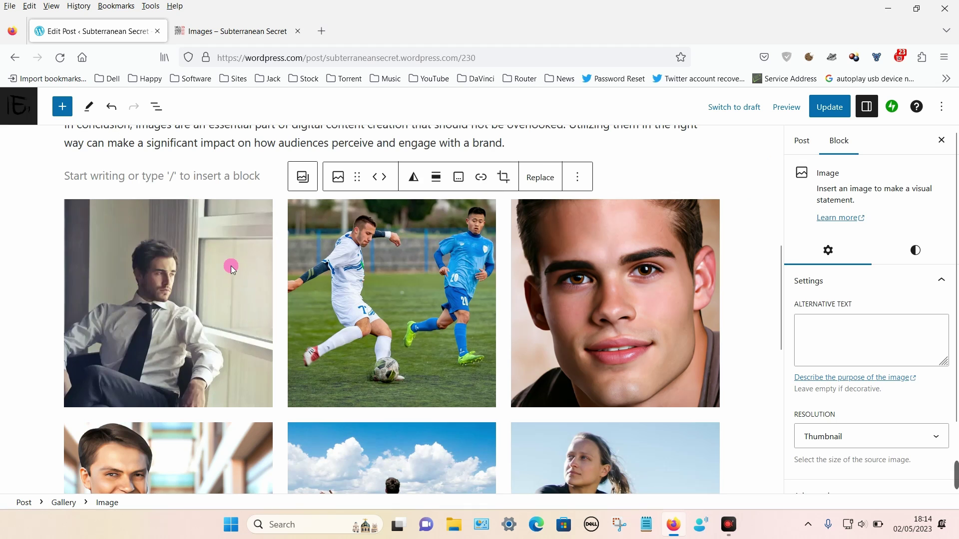
{"action": "scroll", "coordinate": [196, 286], "scroll_direction": "down", "scroll_amount": 2}
{"action": "scroll", "coordinate": [152, 272], "scroll_direction": "down", "scroll_amount": 10}
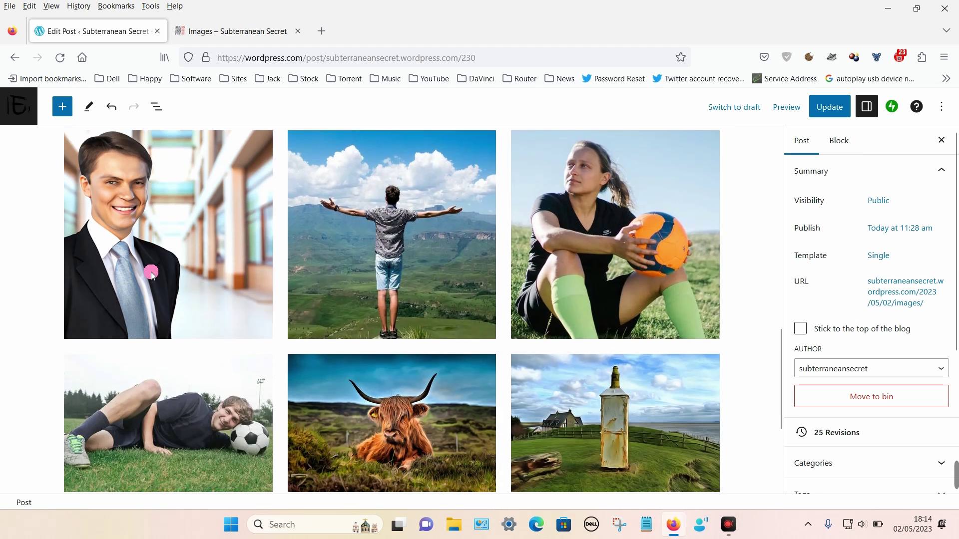
{"action": "scroll", "coordinate": [160, 265], "scroll_direction": "up", "scroll_amount": 8}
{"action": "scroll", "coordinate": [160, 266], "scroll_direction": "up", "scroll_amount": 8}
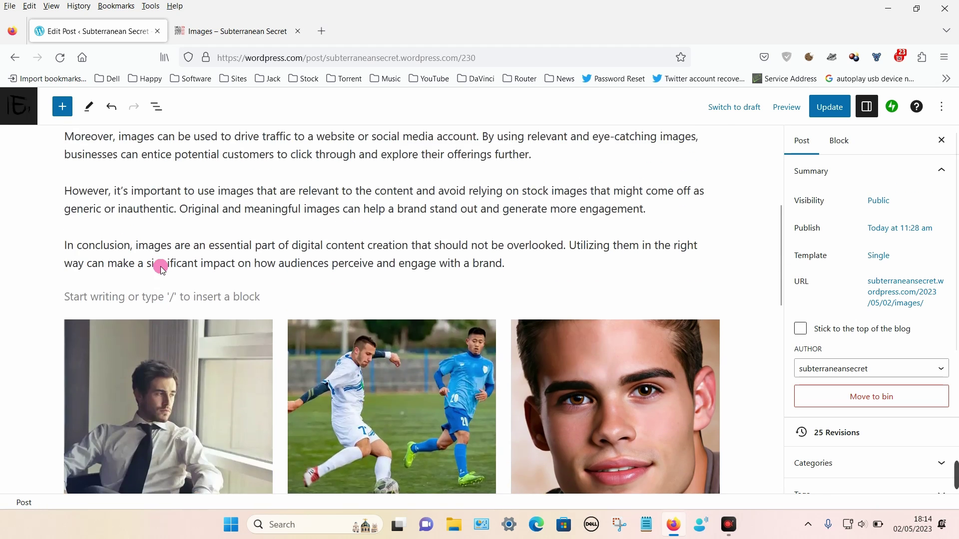
{"action": "scroll", "coordinate": [279, 278], "scroll_direction": "up", "scroll_amount": 4}
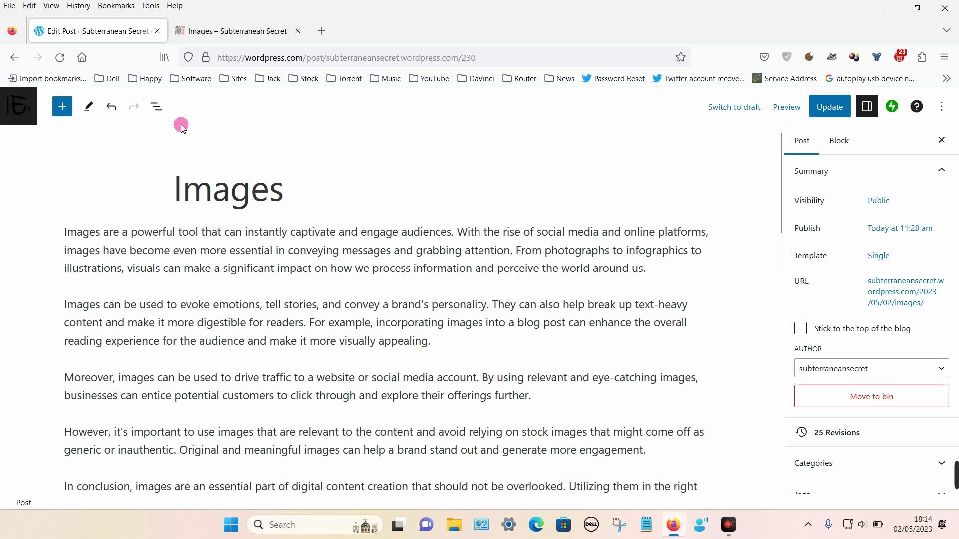
{"action": "left_click", "coordinate": [158, 108]}
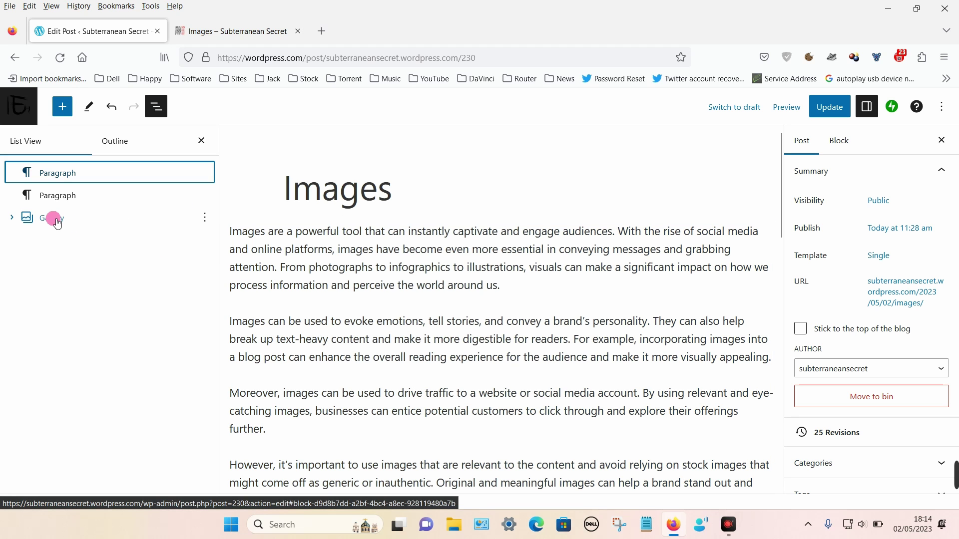
Step: Select the gallery block and increase it to 5 columns
{"action": "left_click", "coordinate": [55, 219]}
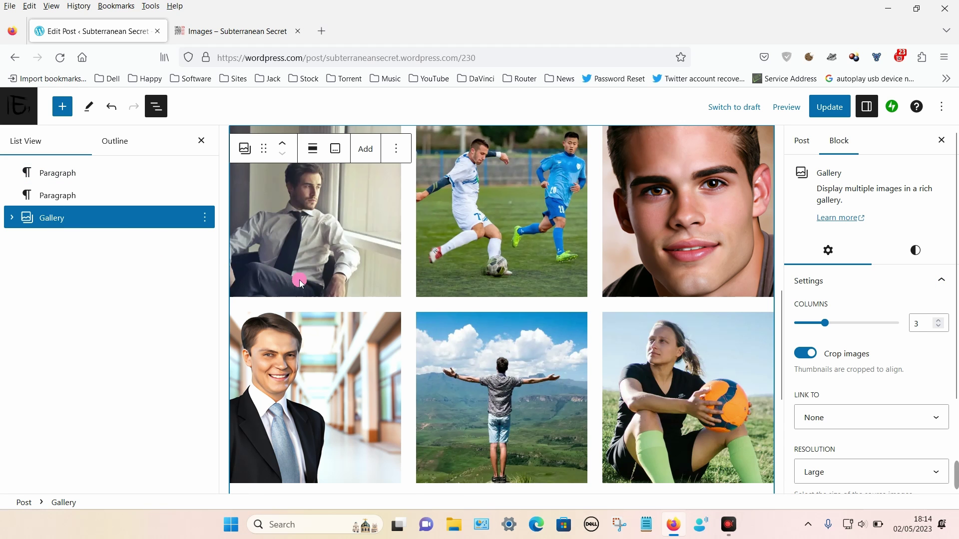
{"action": "left_click", "coordinate": [867, 108]}
{"action": "left_click", "coordinate": [867, 108]}
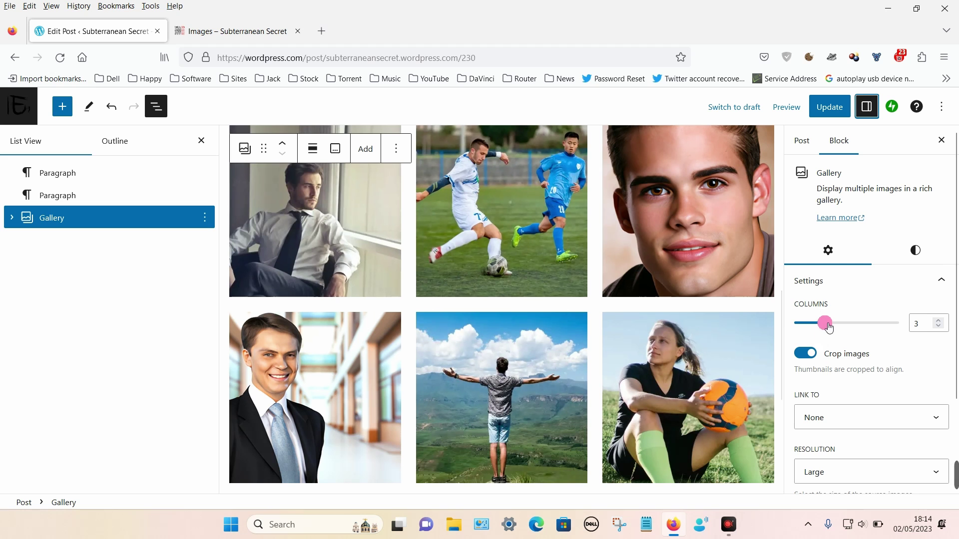
{"action": "left_click_drag", "start_coordinate": [824, 323], "coordinate": [852, 325]}
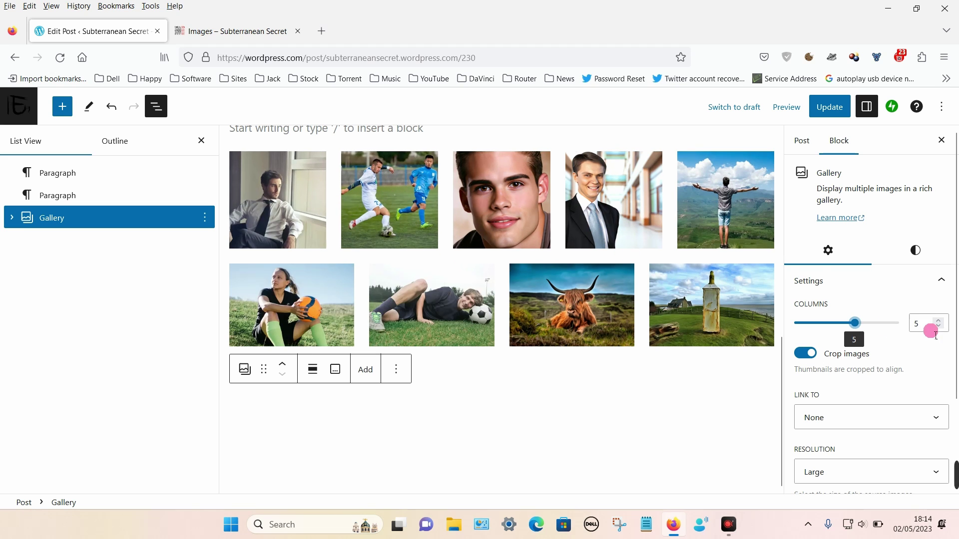
{"action": "scroll", "coordinate": [838, 345], "scroll_direction": "down", "scroll_amount": 2}
Step: Set the gallery images to link to Media File and keep Large resolution
{"action": "left_click", "coordinate": [848, 308]}
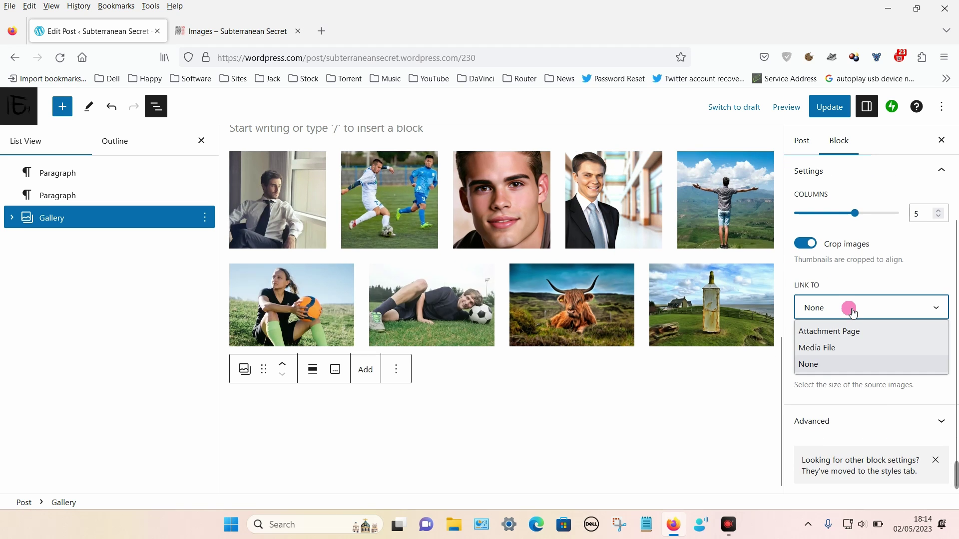
{"action": "left_click", "coordinate": [839, 348]}
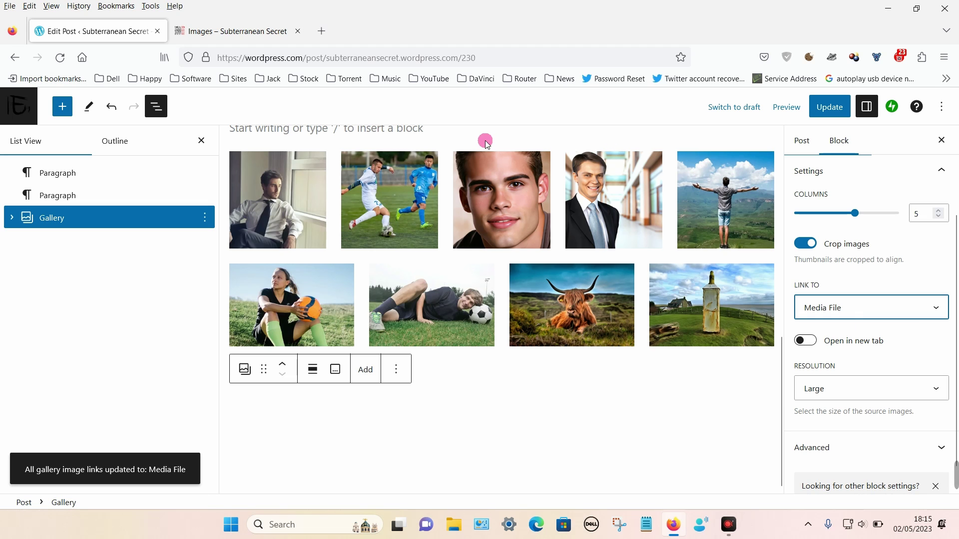
{"action": "left_click", "coordinate": [866, 389]}
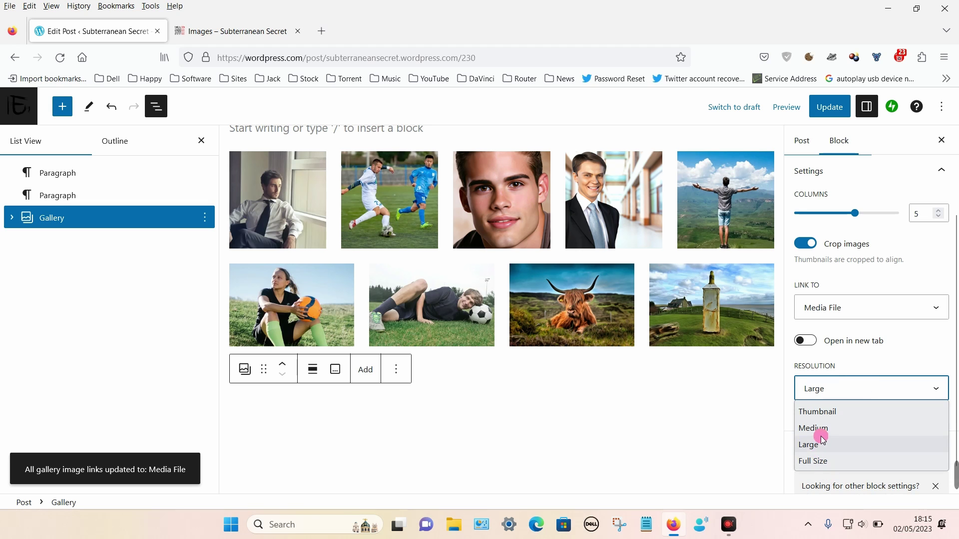
{"action": "left_click", "coordinate": [834, 444]}
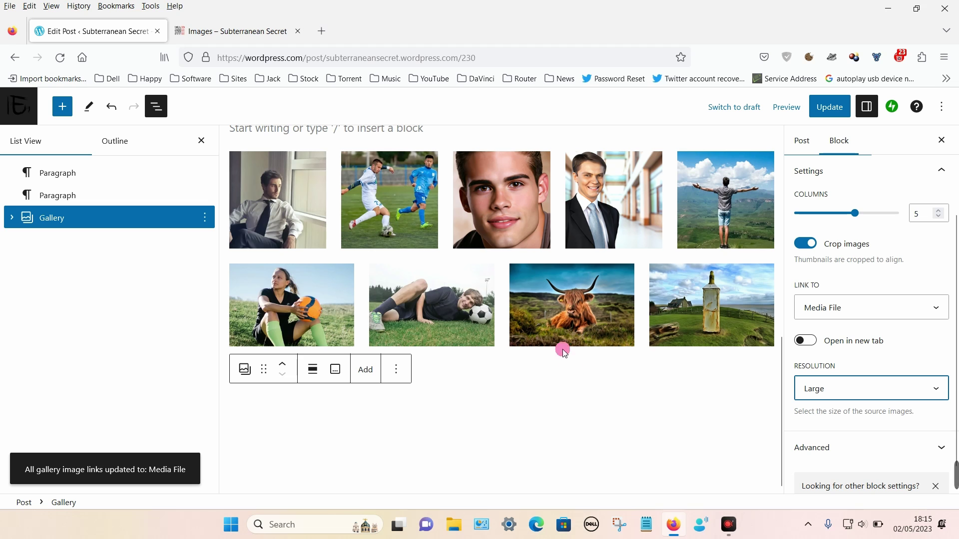
{"action": "scroll", "coordinate": [856, 379], "scroll_direction": "up", "scroll_amount": 2}
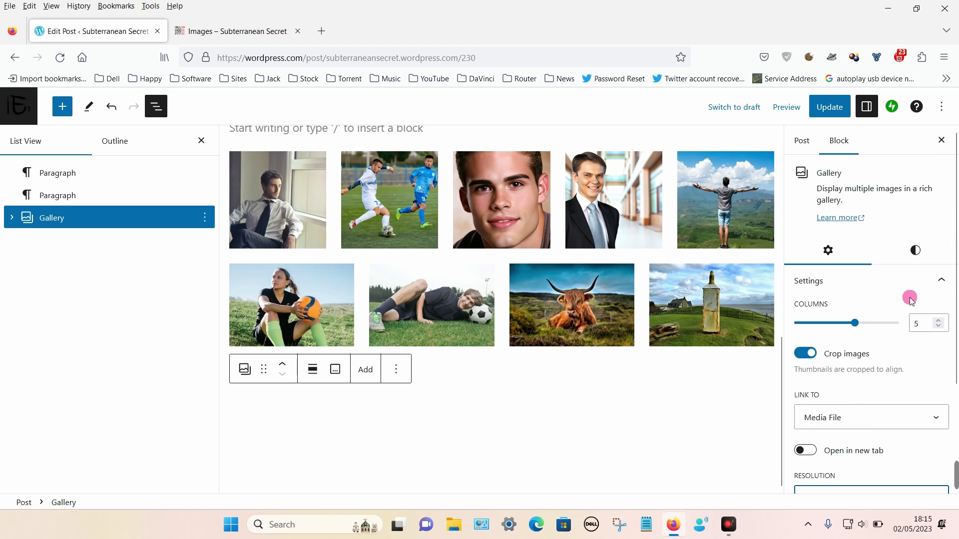
Step: Drag the gallery's Block Spacing slider to 3 in Styles and update the post
{"action": "left_click", "coordinate": [914, 254]}
{"action": "left_click_drag", "start_coordinate": [803, 395], "coordinate": [864, 389]}
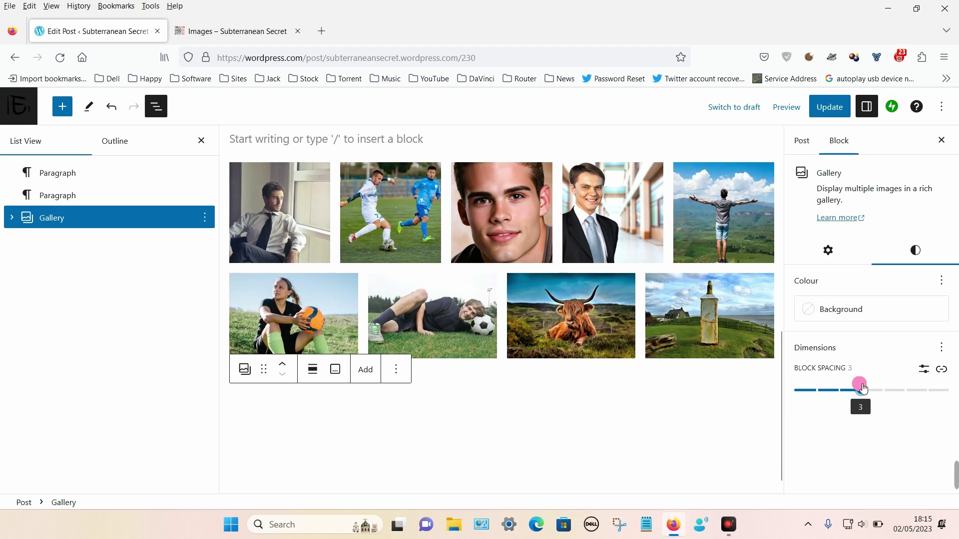
{"action": "left_click", "coordinate": [829, 107]}
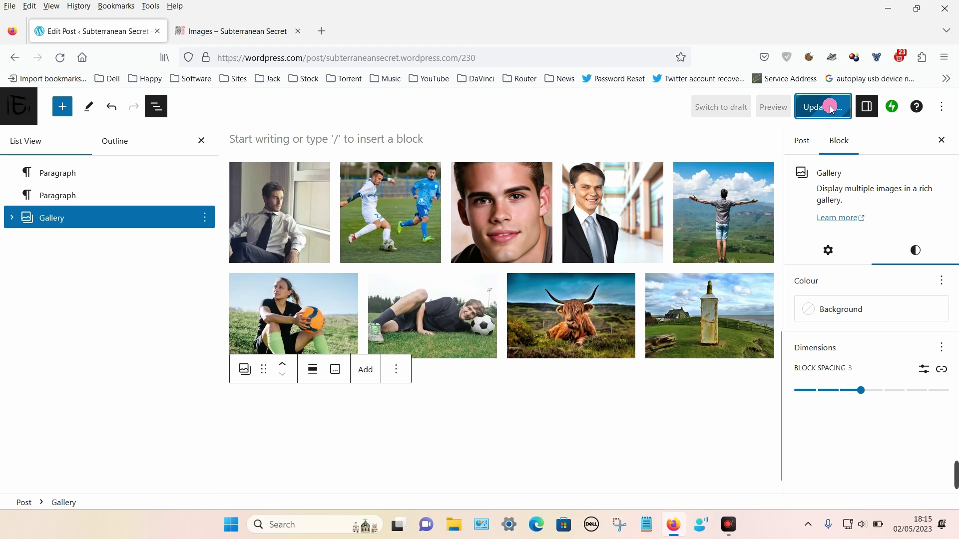
{"action": "left_click", "coordinate": [248, 35]}
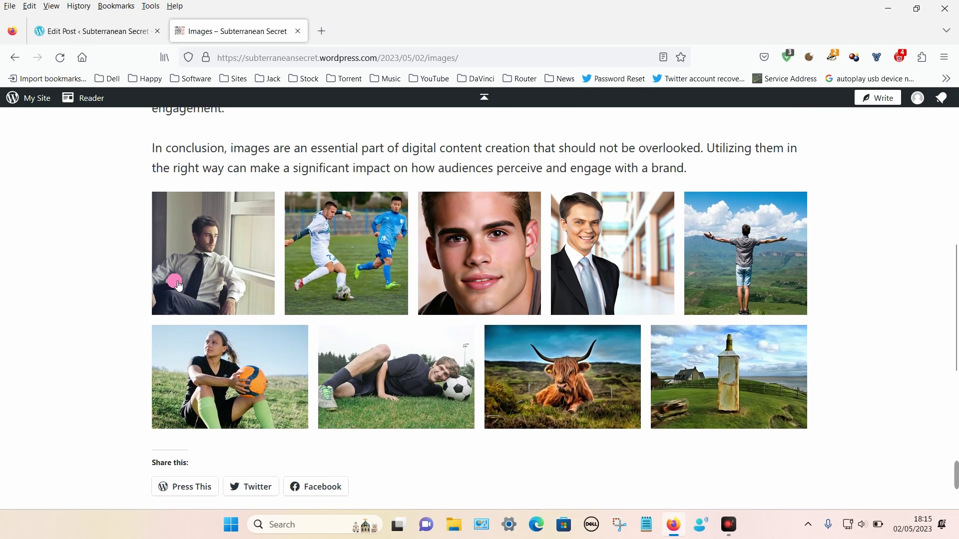
{"action": "scroll", "coordinate": [242, 304], "scroll_direction": "down", "scroll_amount": 3}
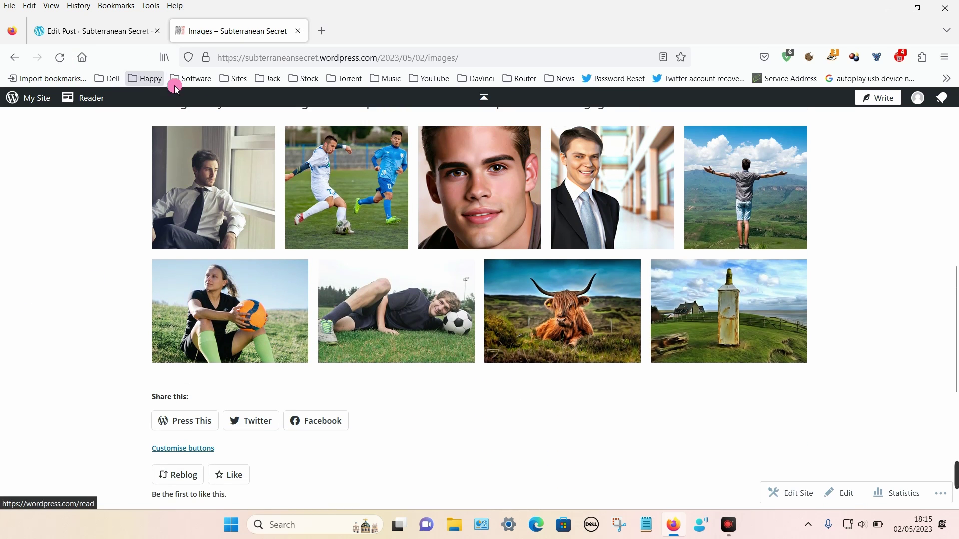
{"action": "left_click", "coordinate": [93, 33]}
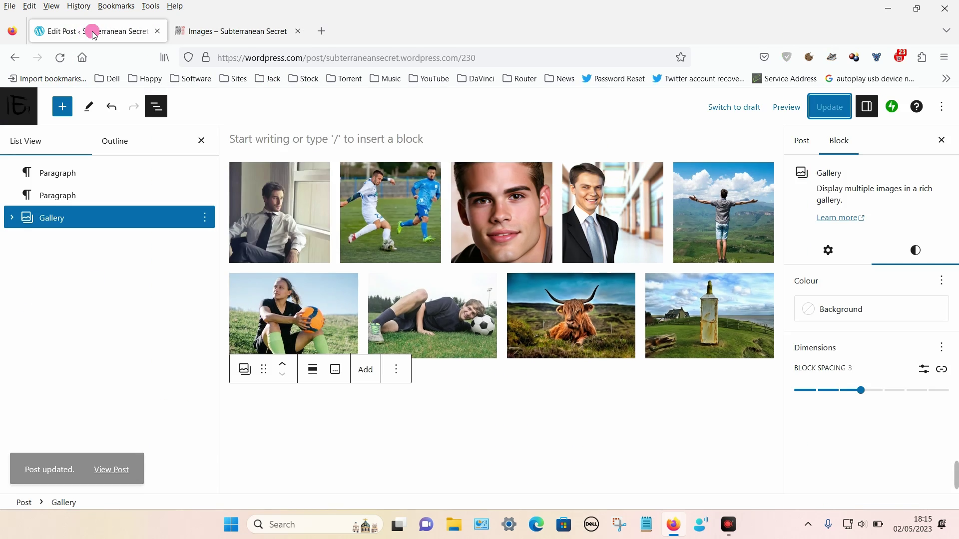
Step: Inspect the gallery settings and the first three images, starting on the alt text
{"action": "scroll", "coordinate": [463, 386], "scroll_direction": "up", "scroll_amount": 3}
{"action": "left_click", "coordinate": [828, 249]}
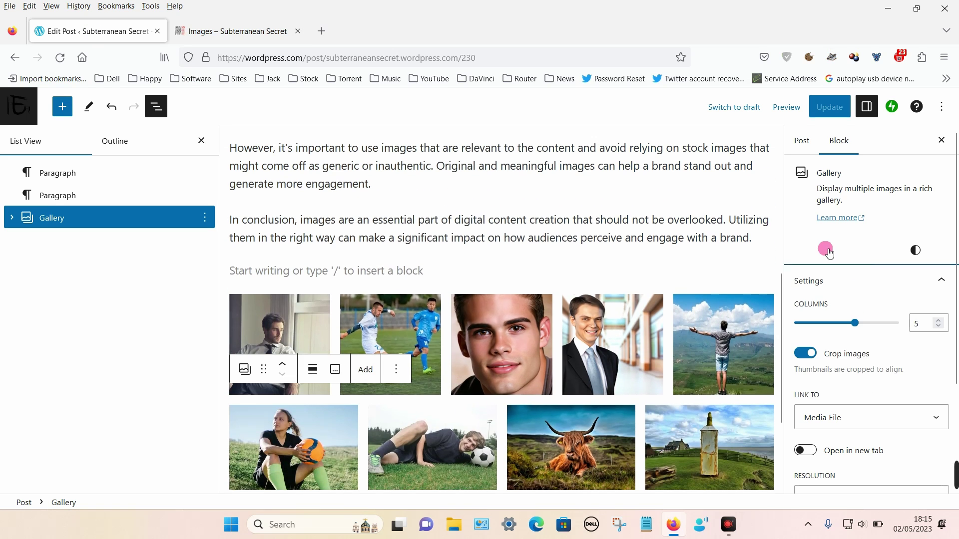
{"action": "left_click", "coordinate": [271, 321]}
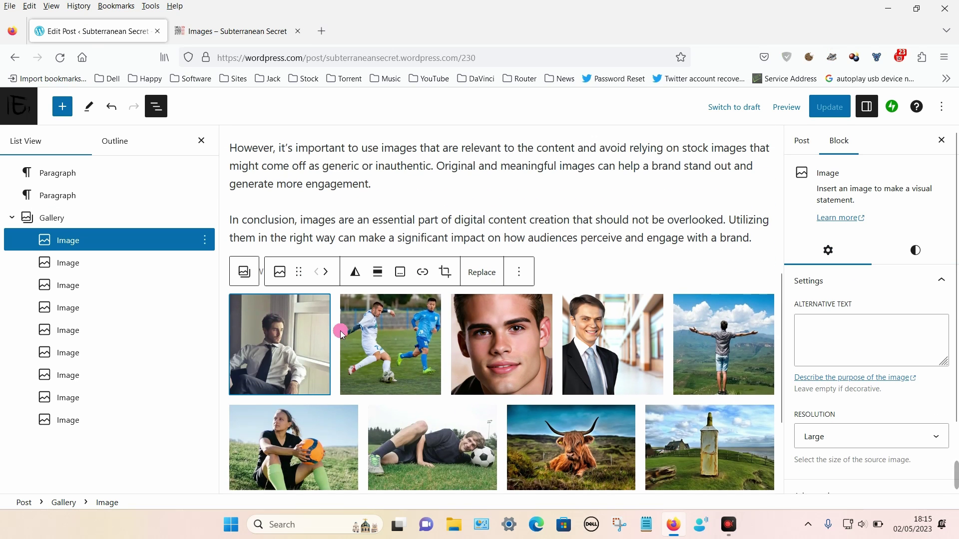
{"action": "left_click", "coordinate": [419, 323]}
{"action": "left_click", "coordinate": [472, 326]}
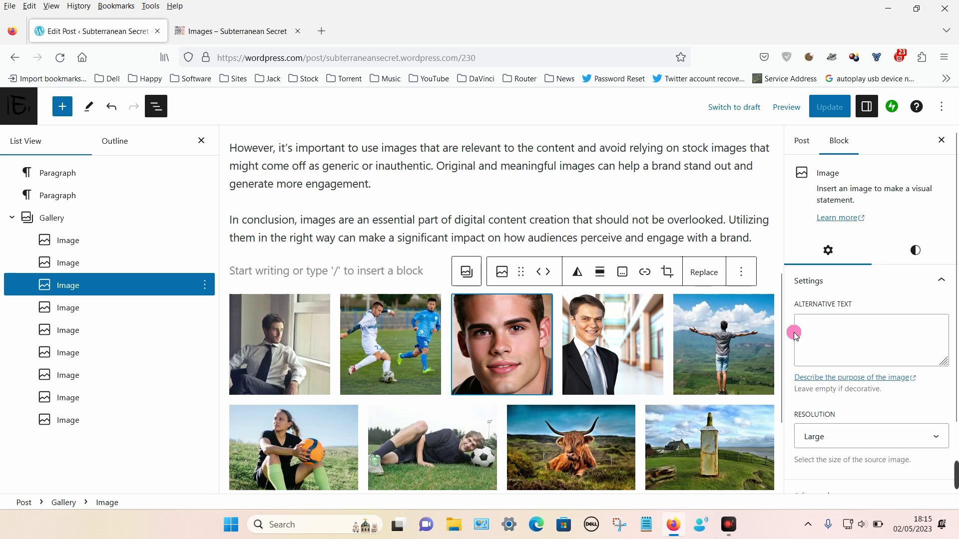
{"action": "left_click", "coordinate": [821, 335]}
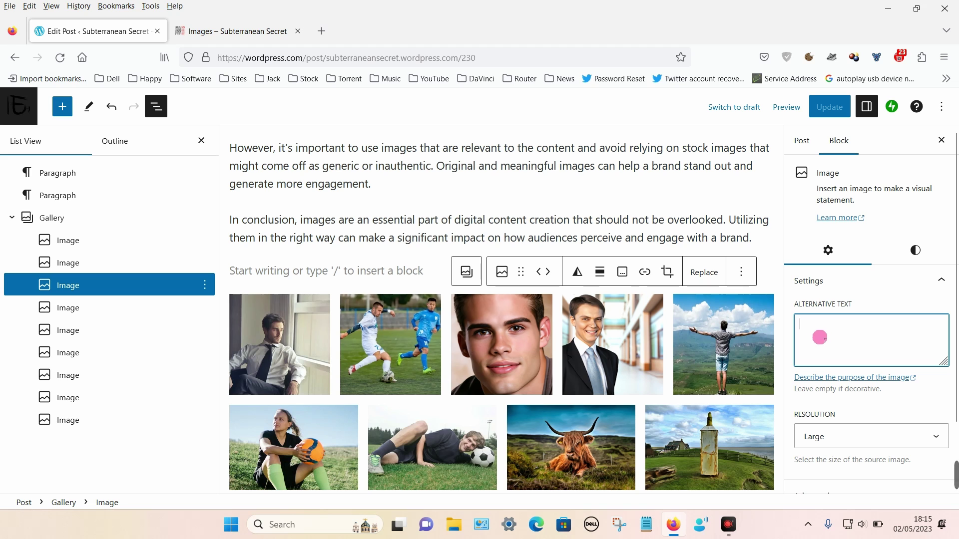
Step: Delete the nine-photo gallery block from List View, then close the outline
{"action": "left_click", "coordinate": [52, 218]}
{"action": "left_click", "coordinate": [205, 217]}
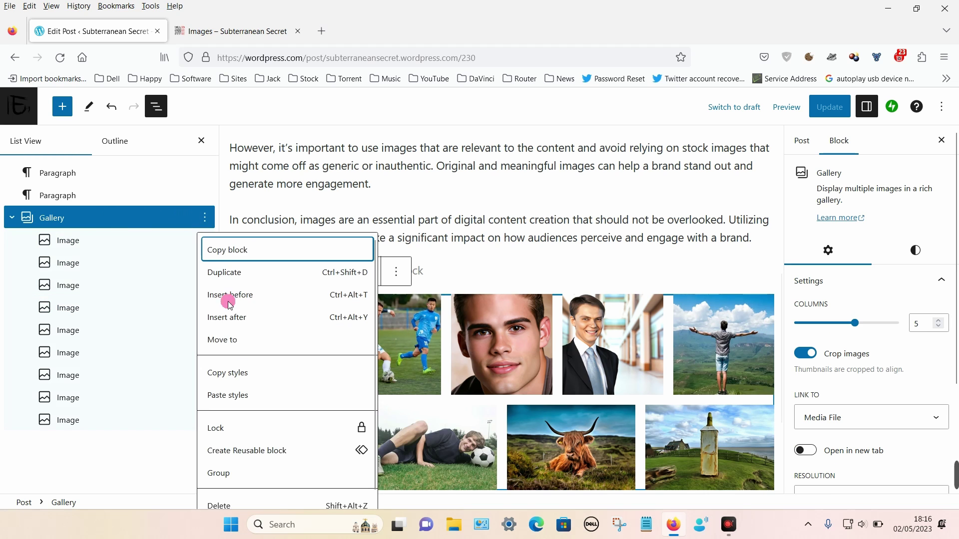
{"action": "left_click", "coordinate": [226, 494]}
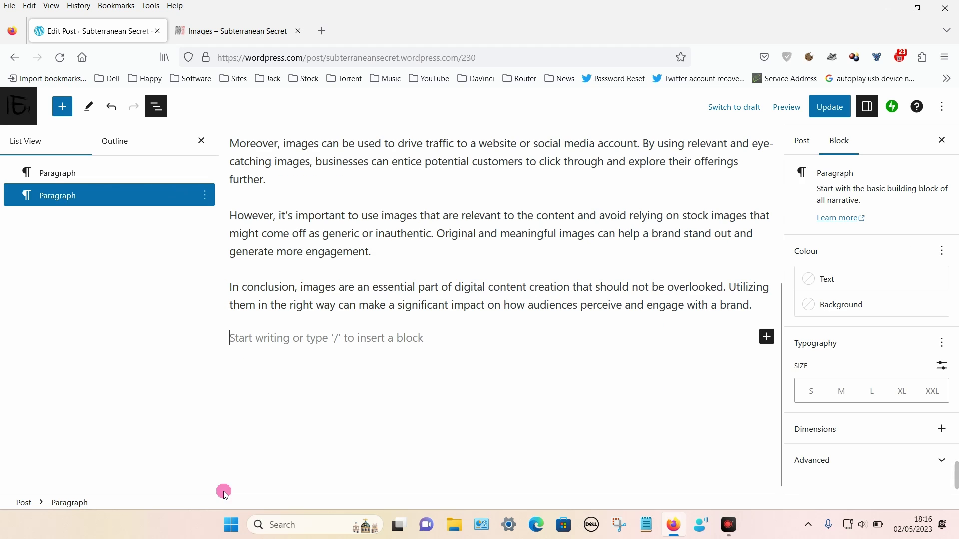
{"action": "left_click", "coordinate": [158, 107]}
Step: Insert a Tiled Gallery block from the full block library below the concluding paragraph
{"action": "left_click", "coordinate": [630, 435]}
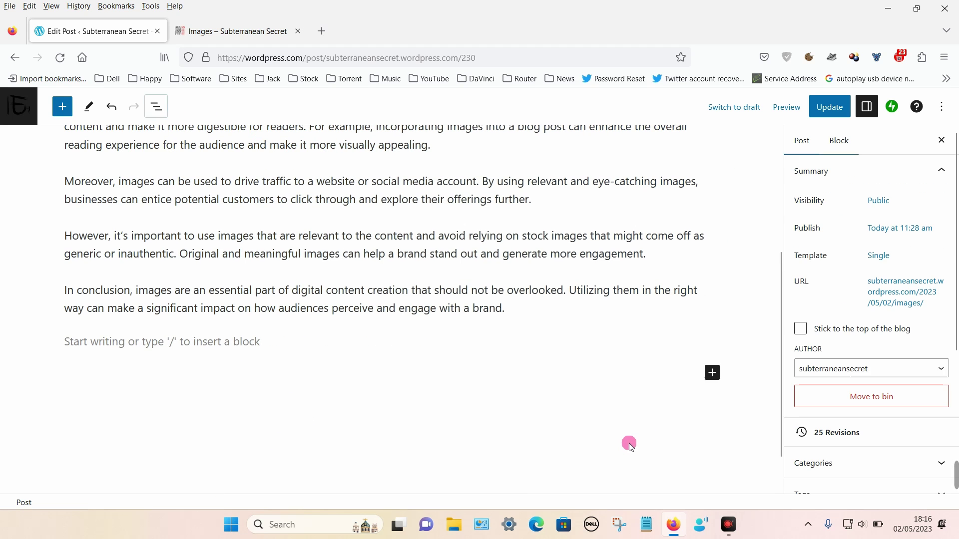
{"action": "left_click", "coordinate": [715, 373]}
{"action": "scroll", "coordinate": [763, 413], "scroll_direction": "down", "scroll_amount": 2}
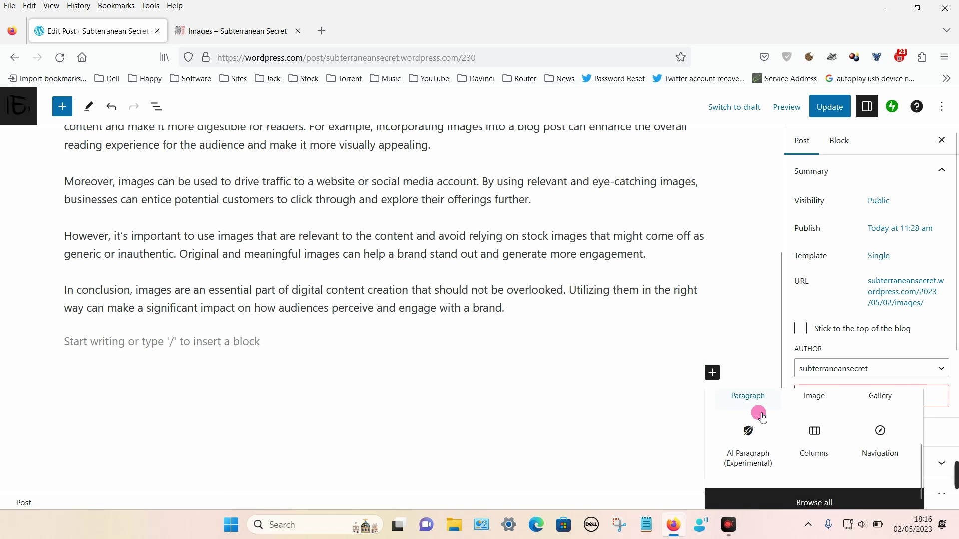
{"action": "left_click", "coordinate": [781, 496]}
{"action": "scroll", "coordinate": [135, 360], "scroll_direction": "down", "scroll_amount": 5}
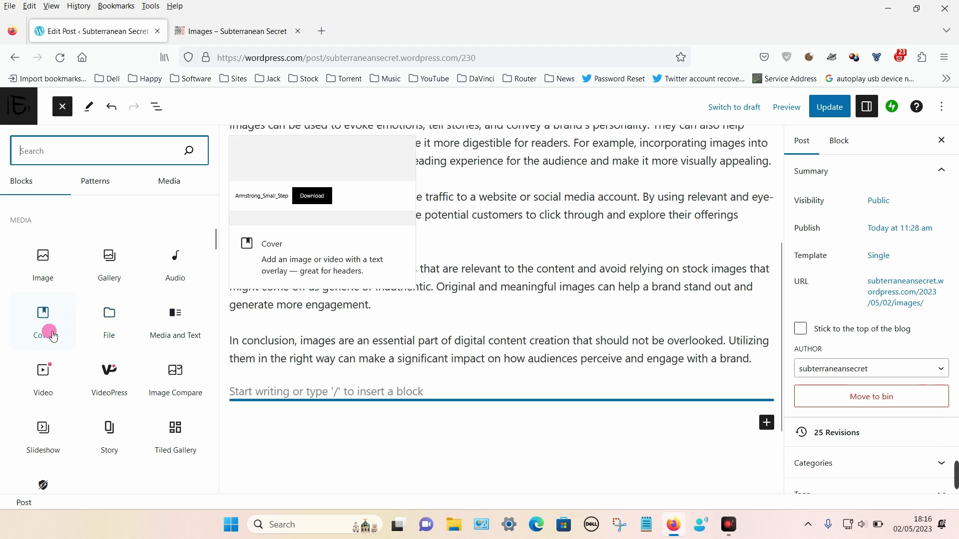
{"action": "scroll", "coordinate": [99, 379], "scroll_direction": "down", "scroll_amount": 2}
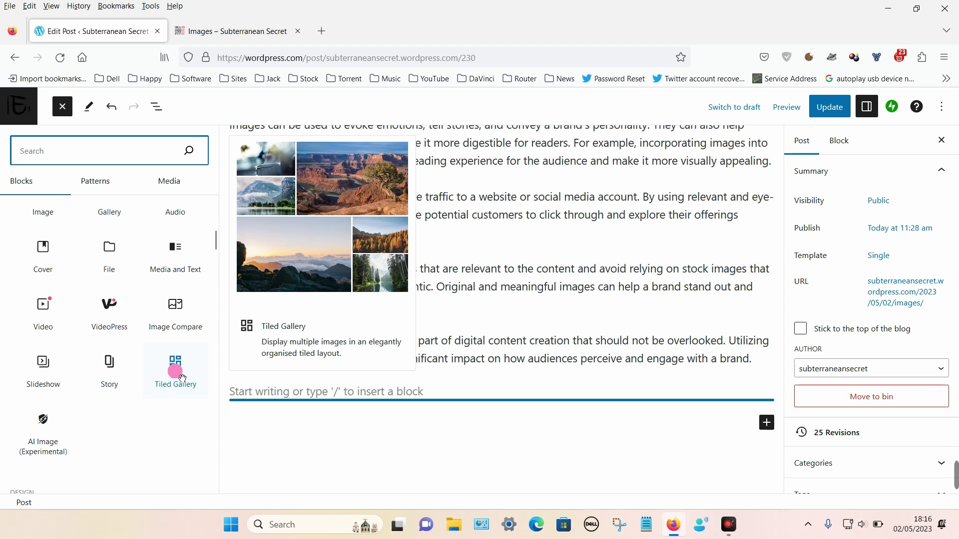
{"action": "left_click", "coordinate": [182, 378]}
{"action": "scroll", "coordinate": [456, 338], "scroll_direction": "down", "scroll_amount": 4}
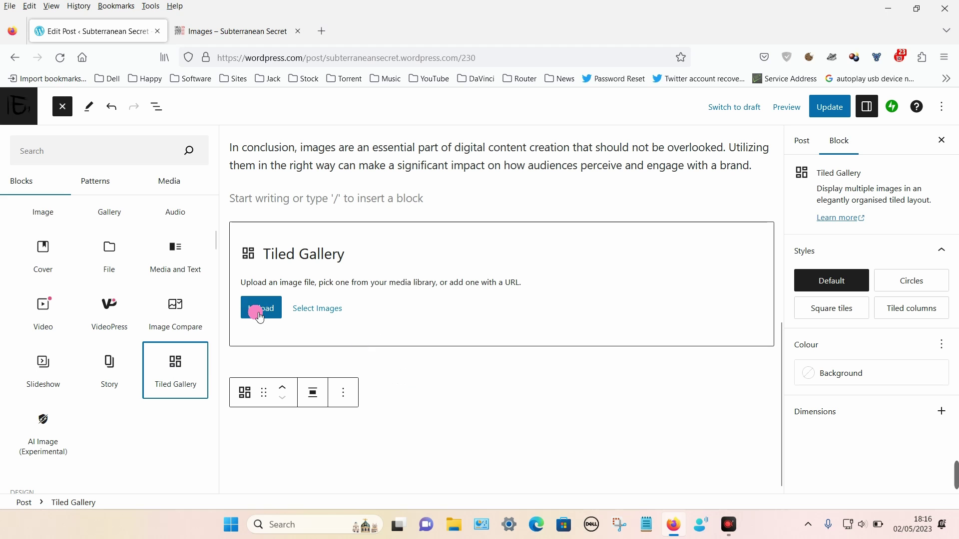
{"action": "left_click", "coordinate": [317, 308]}
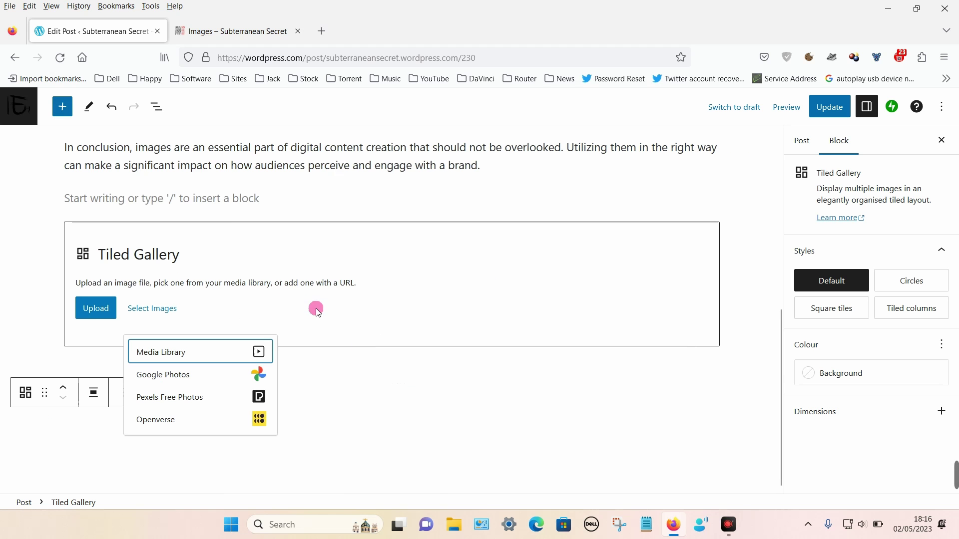
Step: Insert eight Media Library photos, from the football match through the highland cow
{"action": "left_click", "coordinate": [170, 353]}
{"action": "scroll", "coordinate": [189, 349], "scroll_direction": "down", "scroll_amount": 5}
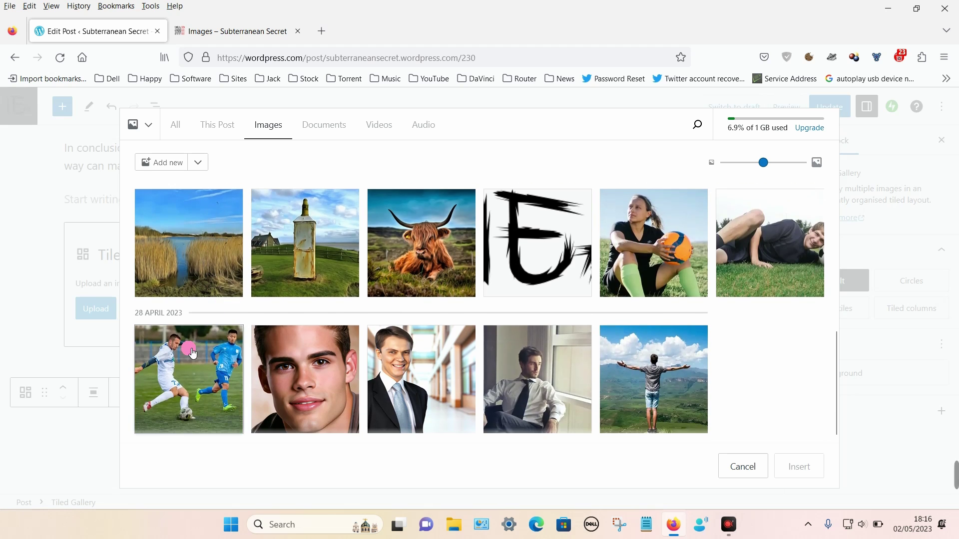
{"action": "left_click", "coordinate": [185, 383]}
{"action": "left_click", "coordinate": [340, 378]}
{"action": "left_click", "coordinate": [449, 380]}
{"action": "left_click", "coordinate": [584, 380]}
{"action": "left_click", "coordinate": [694, 380]}
{"action": "left_click", "coordinate": [667, 257]}
{"action": "left_click", "coordinate": [788, 259]}
{"action": "left_click", "coordinate": [446, 258]}
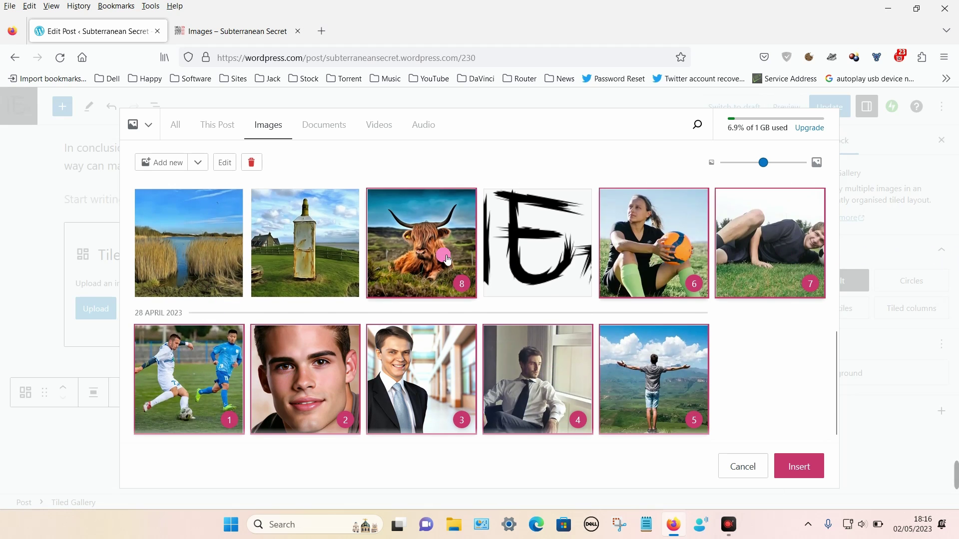
{"action": "left_click", "coordinate": [802, 467]}
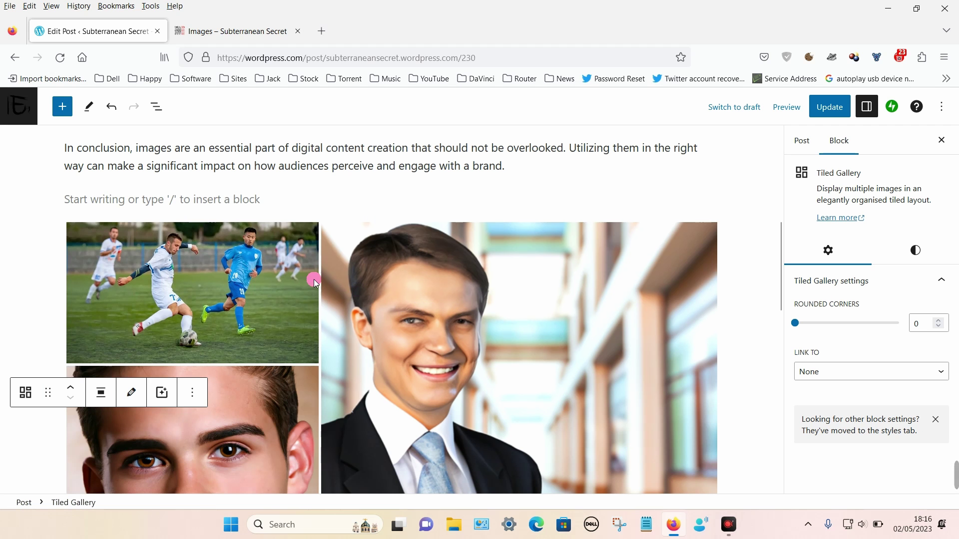
Step: Set the tiled gallery's Rounded Corners to 11
{"action": "scroll", "coordinate": [290, 271], "scroll_direction": "down", "scroll_amount": 8}
{"action": "scroll", "coordinate": [289, 268], "scroll_direction": "down", "scroll_amount": 4}
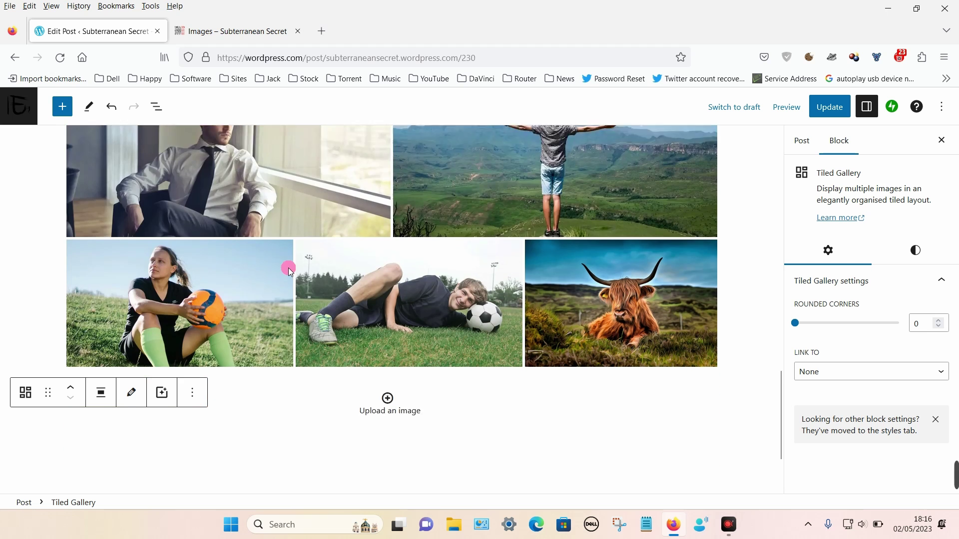
{"action": "scroll", "coordinate": [226, 245], "scroll_direction": "up", "scroll_amount": 7}
{"action": "scroll", "coordinate": [226, 244], "scroll_direction": "up", "scroll_amount": 7}
{"action": "scroll", "coordinate": [226, 245], "scroll_direction": "down", "scroll_amount": 5}
{"action": "scroll", "coordinate": [226, 245], "scroll_direction": "up", "scroll_amount": 3}
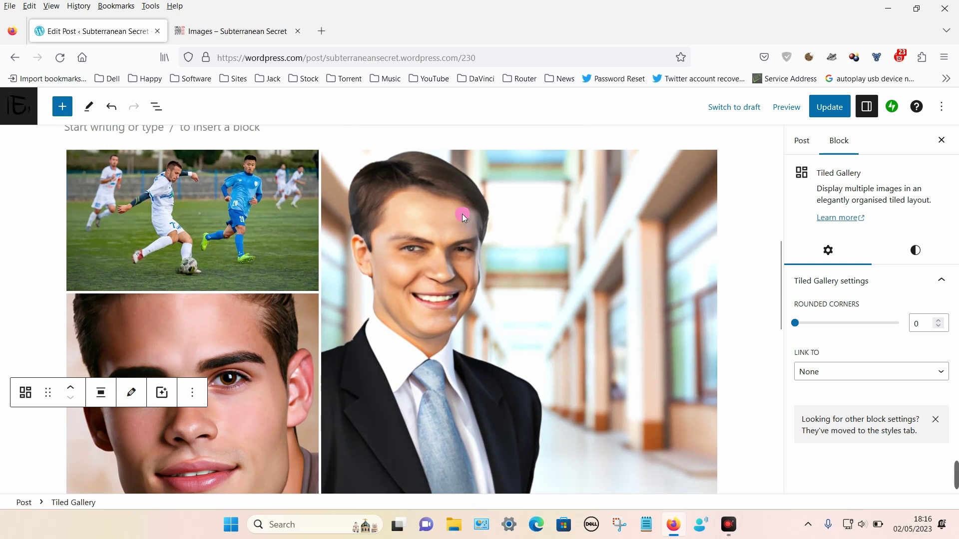
{"action": "left_click_drag", "start_coordinate": [796, 325], "coordinate": [920, 323]}
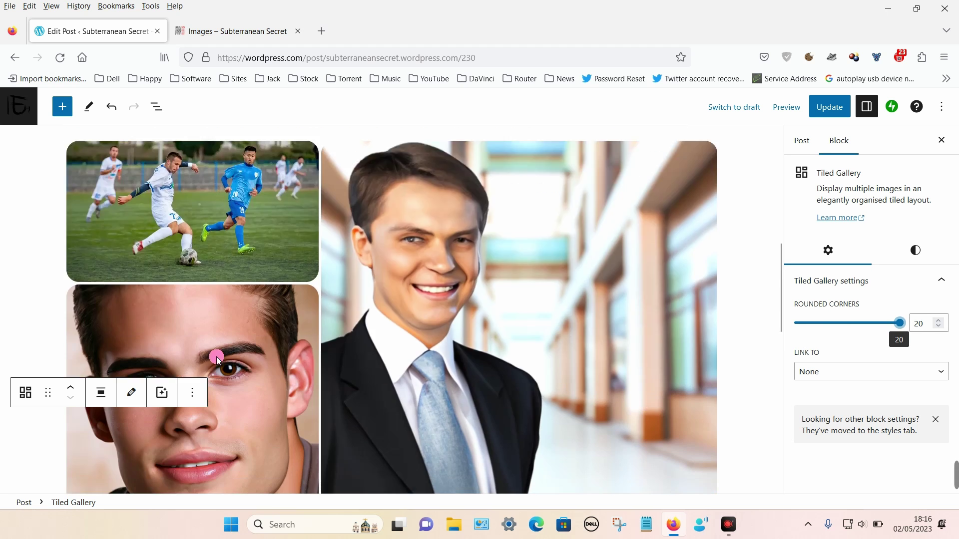
{"action": "scroll", "coordinate": [217, 357], "scroll_direction": "down", "scroll_amount": 6}
{"action": "left_click_drag", "start_coordinate": [902, 324], "coordinate": [855, 328]}
Step: Make the gallery images link to their Media File
{"action": "left_click", "coordinate": [822, 370]}
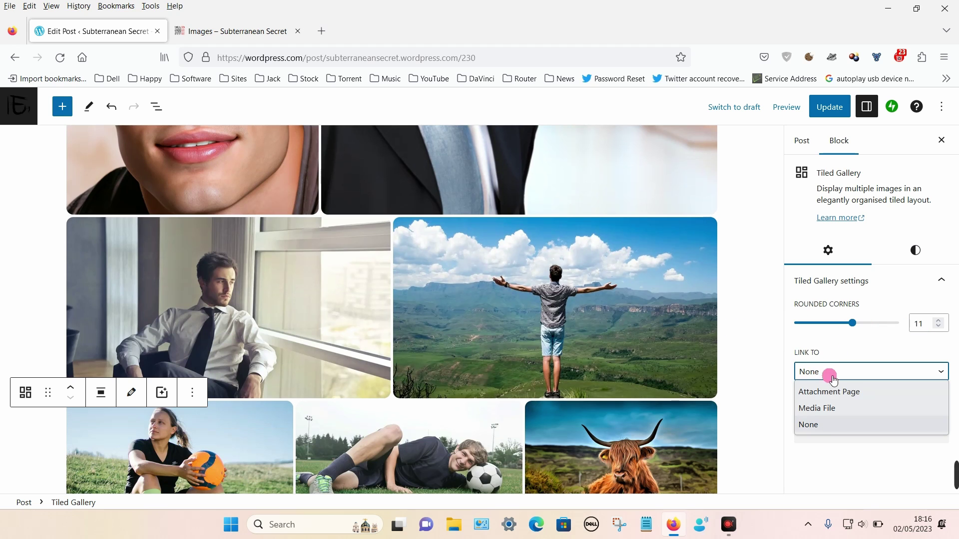
{"action": "left_click", "coordinate": [819, 412]}
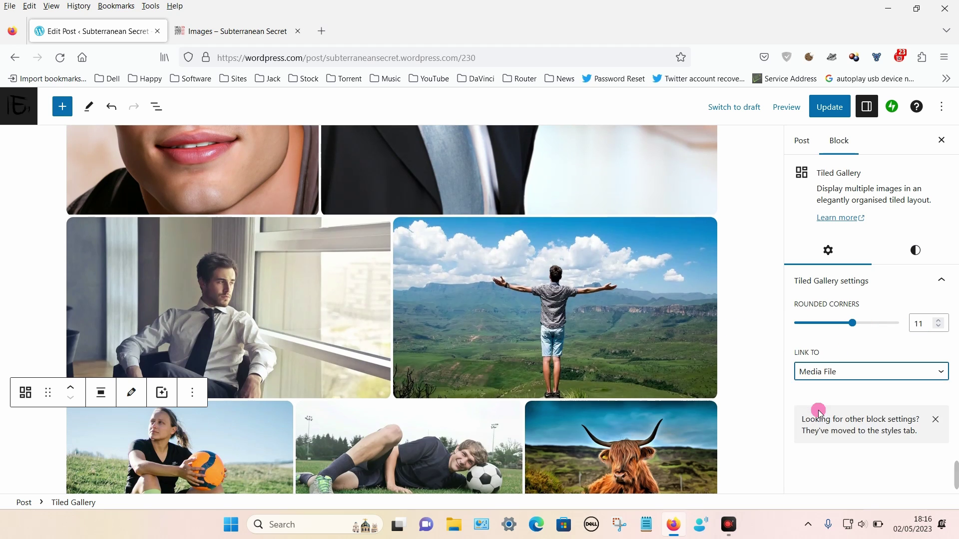
{"action": "left_click", "coordinate": [917, 252]}
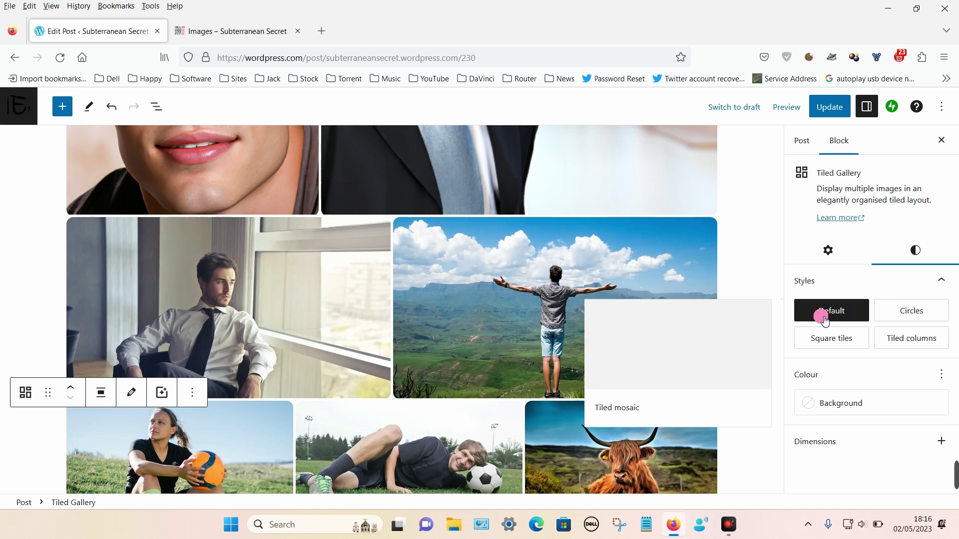
Step: Try the Circles and Square styles, then apply the Tiled columns style to the gallery
{"action": "left_click", "coordinate": [913, 312]}
{"action": "scroll", "coordinate": [538, 292], "scroll_direction": "down", "scroll_amount": 12}
{"action": "scroll", "coordinate": [542, 298], "scroll_direction": "up", "scroll_amount": 4}
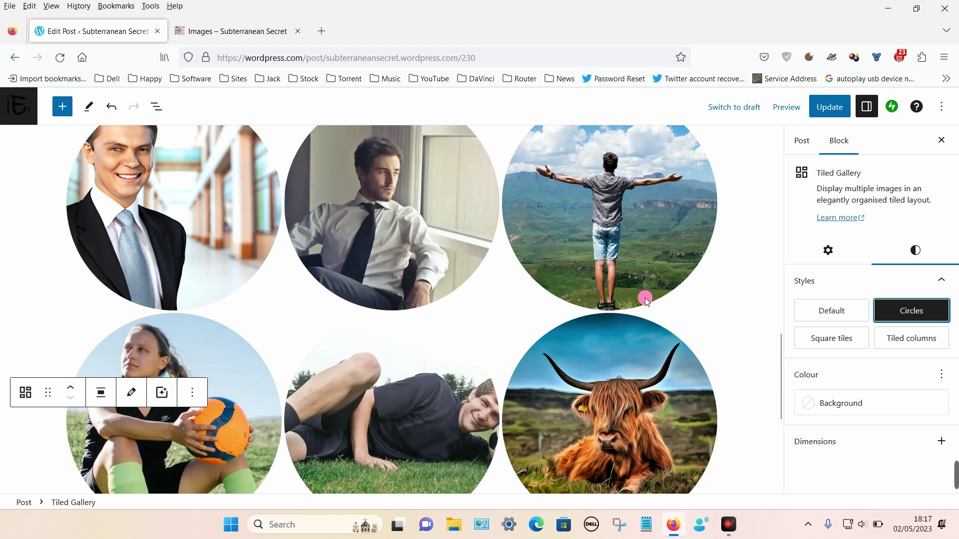
{"action": "left_click", "coordinate": [809, 337]}
{"action": "scroll", "coordinate": [506, 310], "scroll_direction": "down", "scroll_amount": 3}
{"action": "scroll", "coordinate": [506, 311], "scroll_direction": "up", "scroll_amount": 7}
{"action": "scroll", "coordinate": [505, 311], "scroll_direction": "down", "scroll_amount": 3}
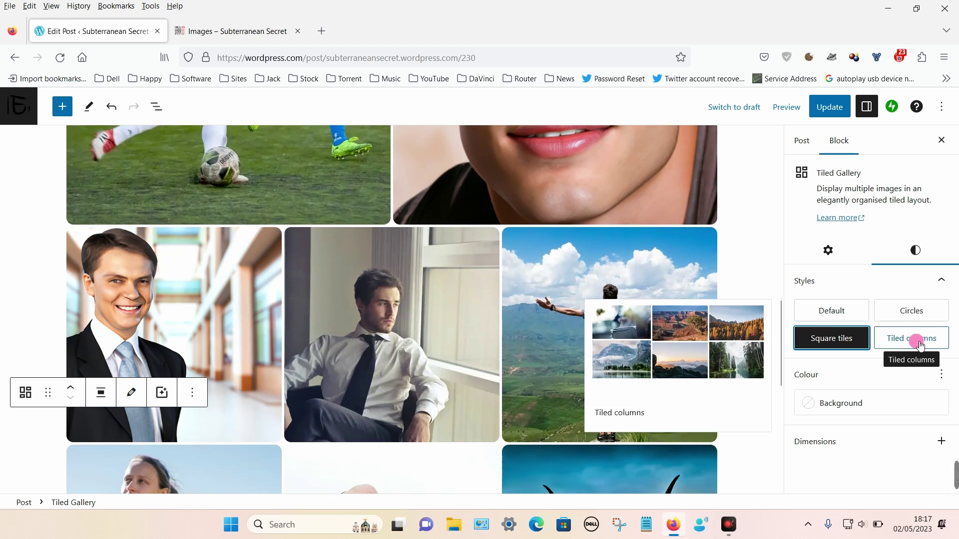
{"action": "left_click", "coordinate": [920, 342]}
{"action": "scroll", "coordinate": [418, 305], "scroll_direction": "up", "scroll_amount": 8}
{"action": "scroll", "coordinate": [418, 305], "scroll_direction": "down", "scroll_amount": 6}
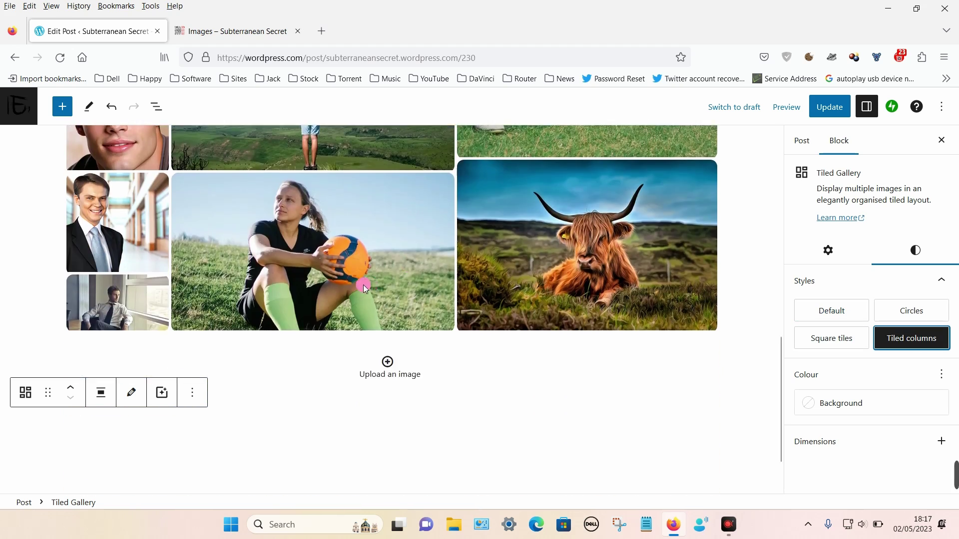
{"action": "scroll", "coordinate": [364, 286], "scroll_direction": "up", "scroll_amount": 5}
{"action": "scroll", "coordinate": [363, 284], "scroll_direction": "down", "scroll_amount": 2}
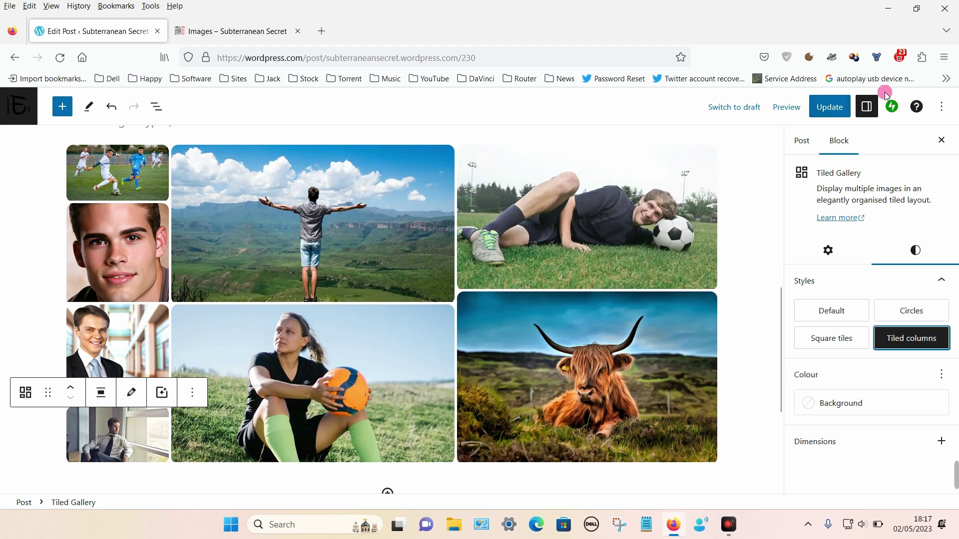
Step: Update the post and reload the published Images page
{"action": "left_click", "coordinate": [827, 106]}
{"action": "left_click", "coordinate": [210, 31]}
{"action": "left_click", "coordinate": [62, 56]}
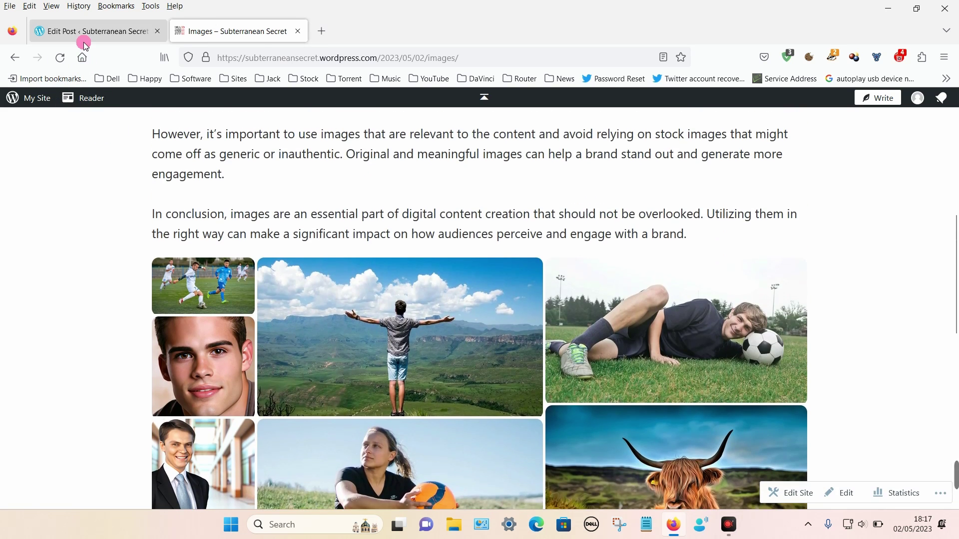
Step: Back in the editor, delete the Tiled Gallery block through List View
{"action": "left_click", "coordinate": [85, 44]}
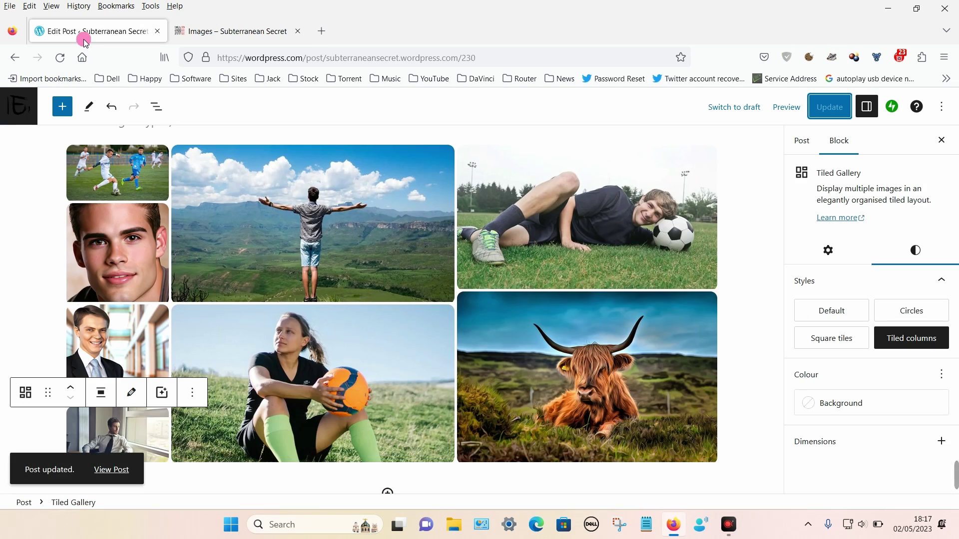
{"action": "scroll", "coordinate": [390, 270], "scroll_direction": "up", "scroll_amount": 3}
{"action": "left_click", "coordinate": [228, 306]}
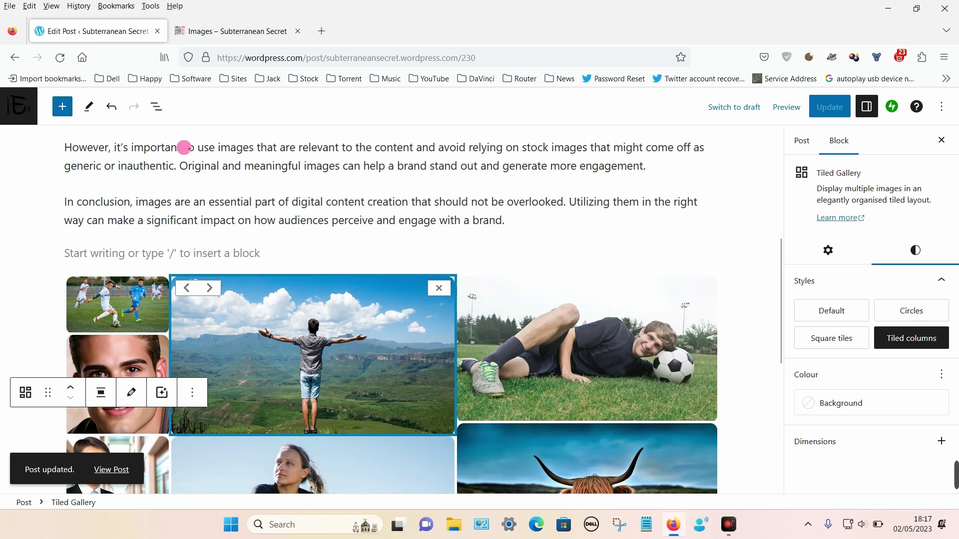
{"action": "left_click", "coordinate": [159, 109]}
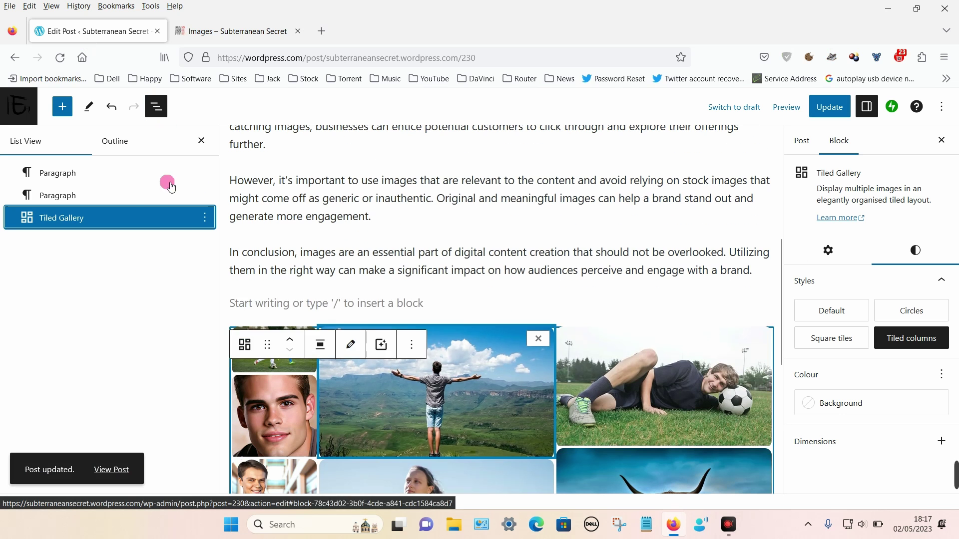
{"action": "left_click", "coordinate": [205, 218]}
{"action": "scroll", "coordinate": [242, 428], "scroll_direction": "down", "scroll_amount": 1}
{"action": "left_click", "coordinate": [250, 493]}
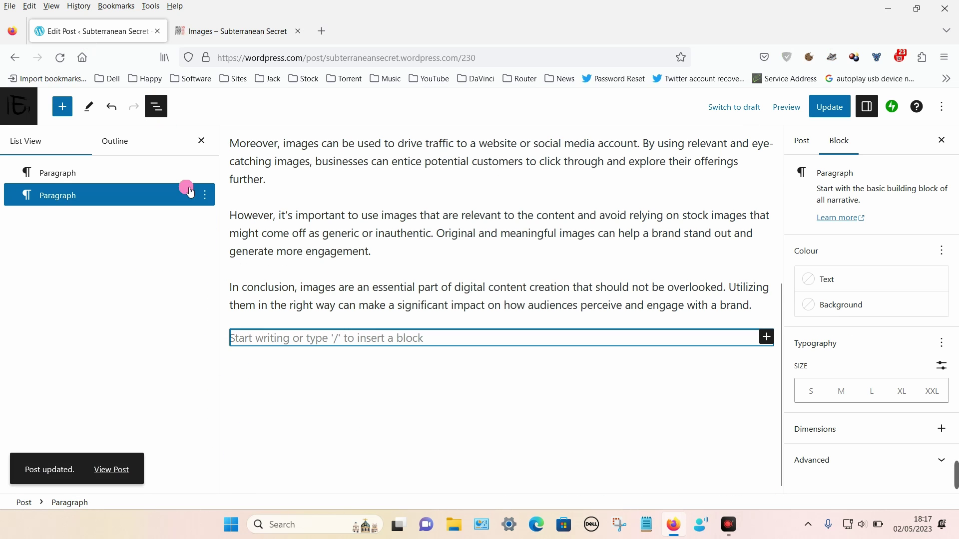
{"action": "left_click", "coordinate": [156, 107]}
{"action": "left_click", "coordinate": [306, 455]}
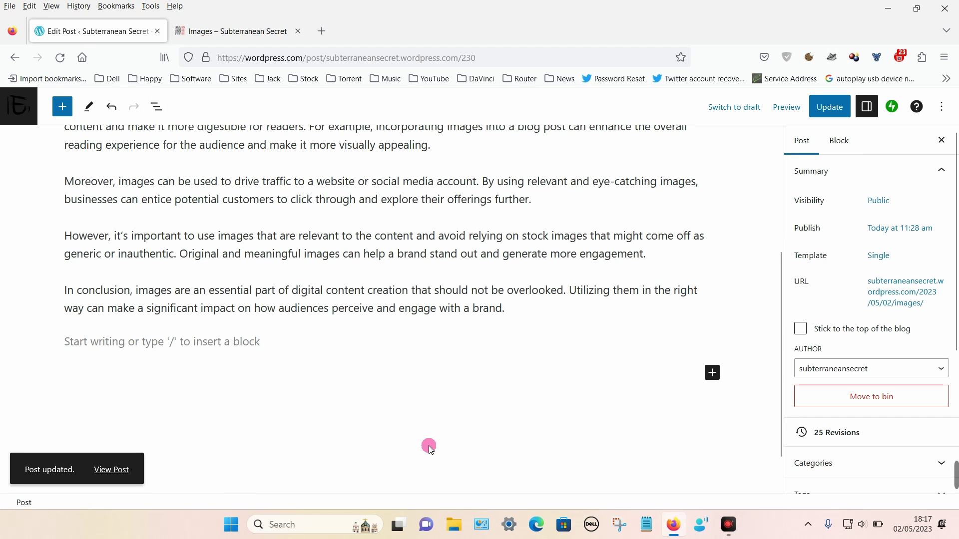
Step: Search 'co' in the block inserter and add a Columns block after the conclusion
{"action": "left_click", "coordinate": [712, 373]}
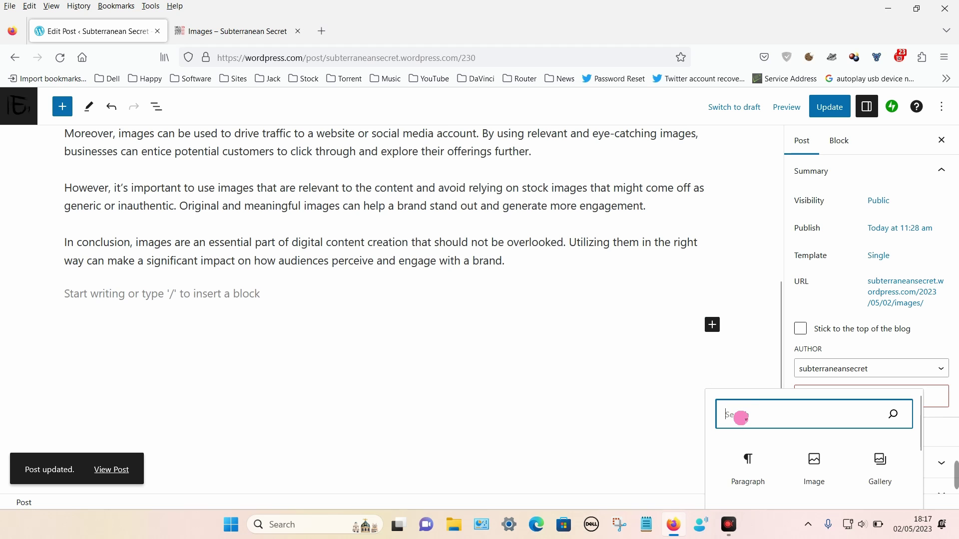
{"action": "type", "text": "co"}
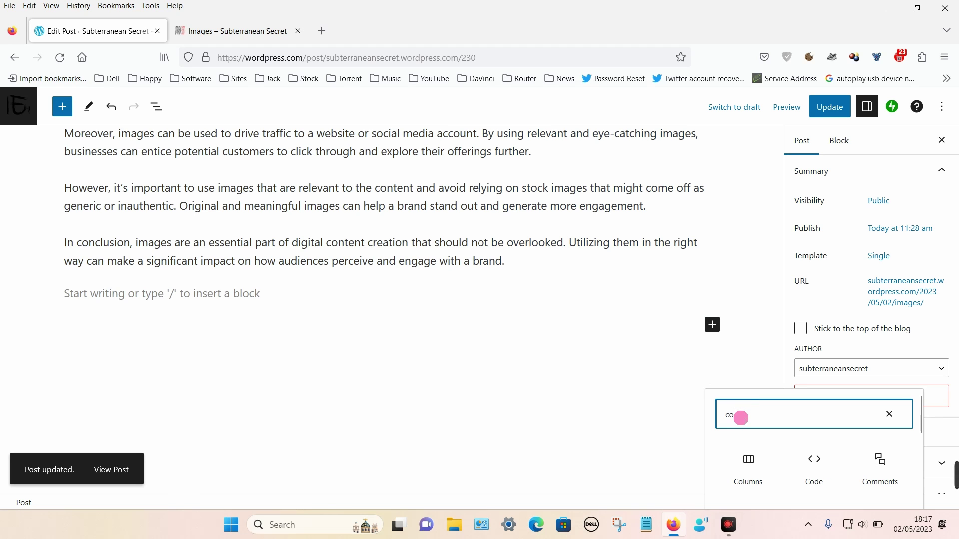
{"action": "left_click", "coordinate": [748, 462]}
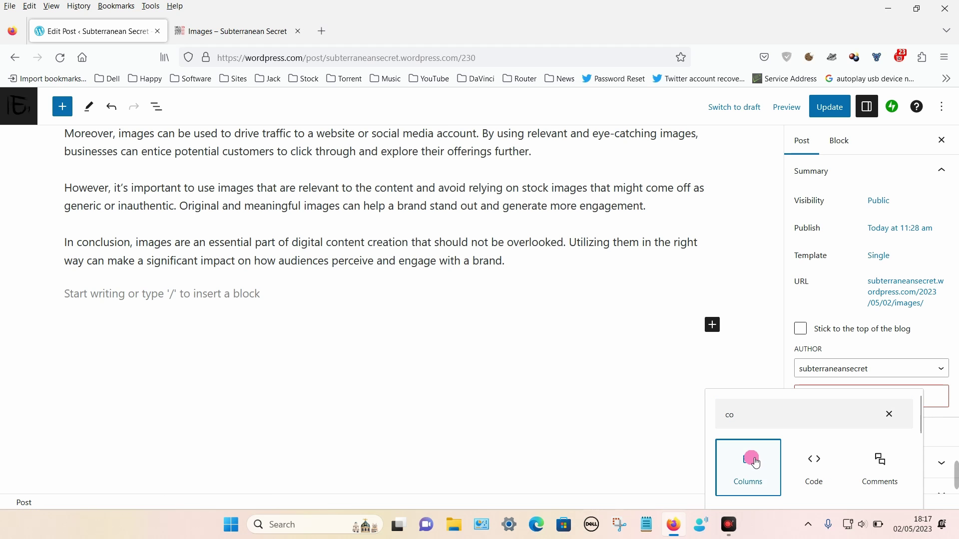
{"action": "scroll", "coordinate": [471, 370], "scroll_direction": "down", "scroll_amount": 2}
{"action": "scroll", "coordinate": [472, 372], "scroll_direction": "up", "scroll_amount": 3}
{"action": "scroll", "coordinate": [471, 370], "scroll_direction": "down", "scroll_amount": 3}
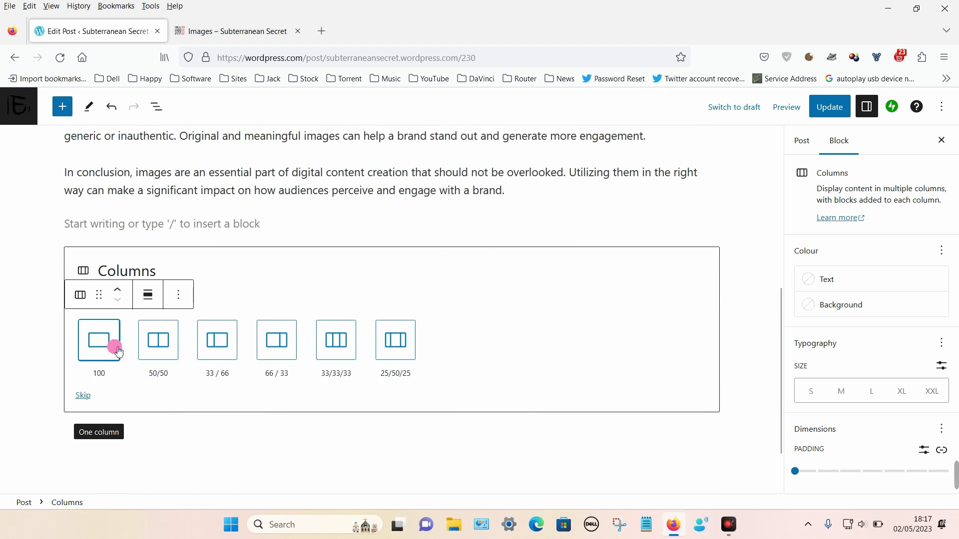
Step: Choose three equal columns and put the football image in the first column
{"action": "left_click", "coordinate": [341, 349]}
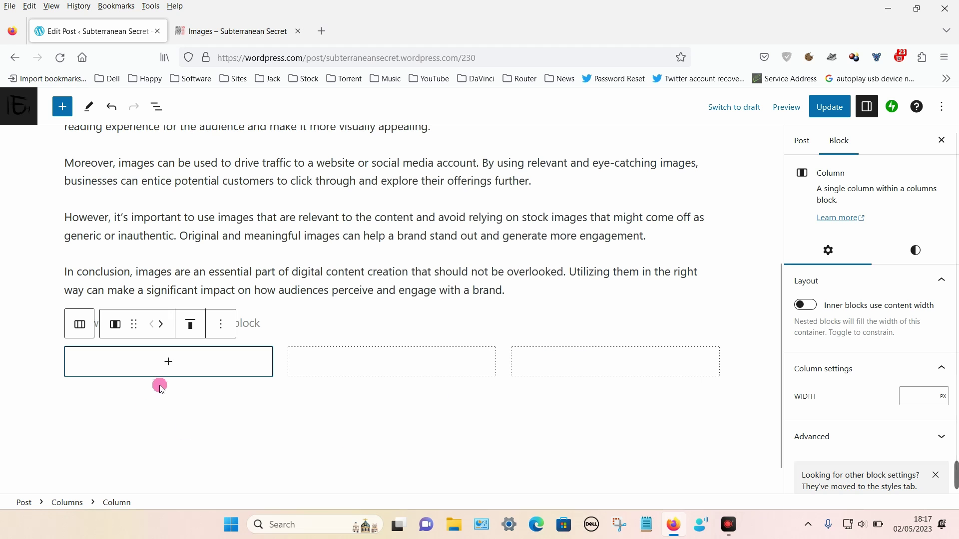
{"action": "left_click", "coordinate": [168, 363]}
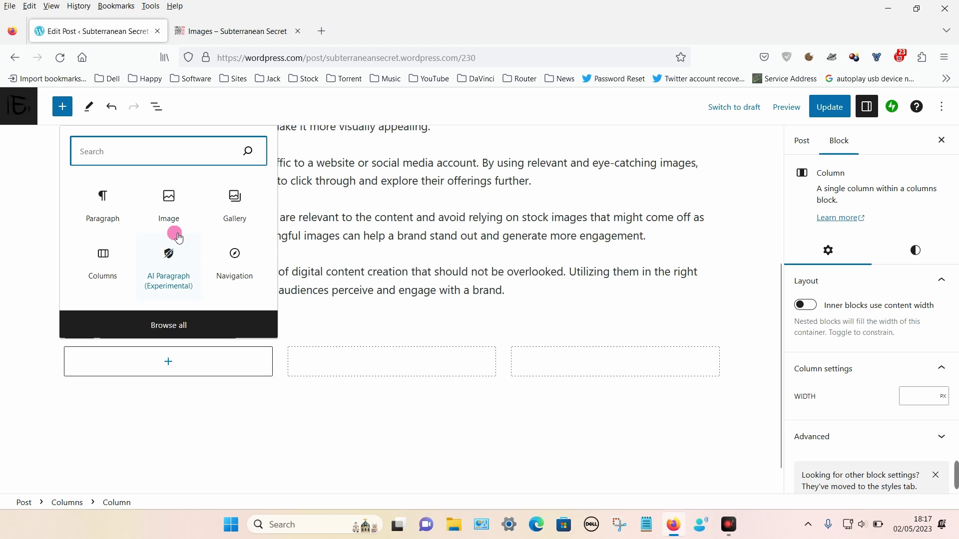
{"action": "left_click", "coordinate": [167, 196]}
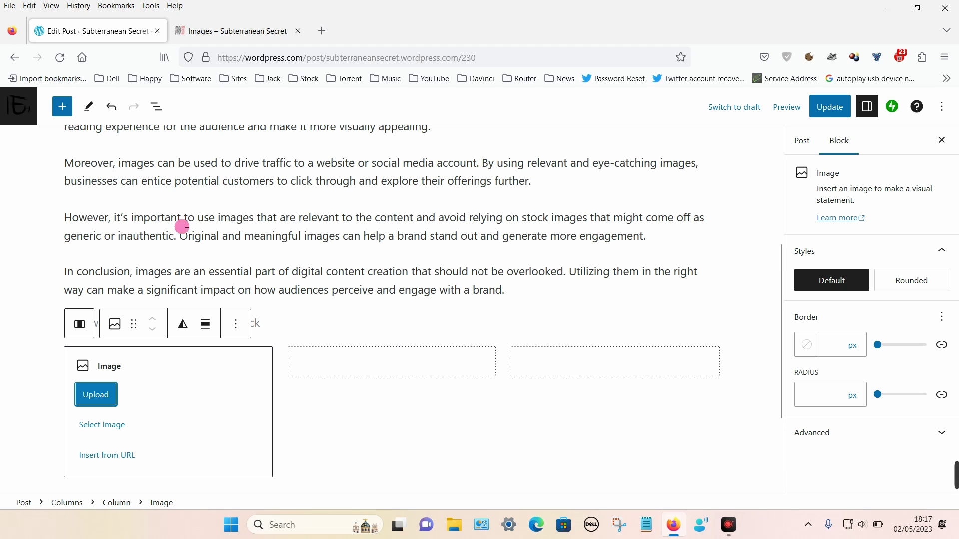
{"action": "left_click", "coordinate": [108, 425]}
{"action": "left_click", "coordinate": [116, 319]}
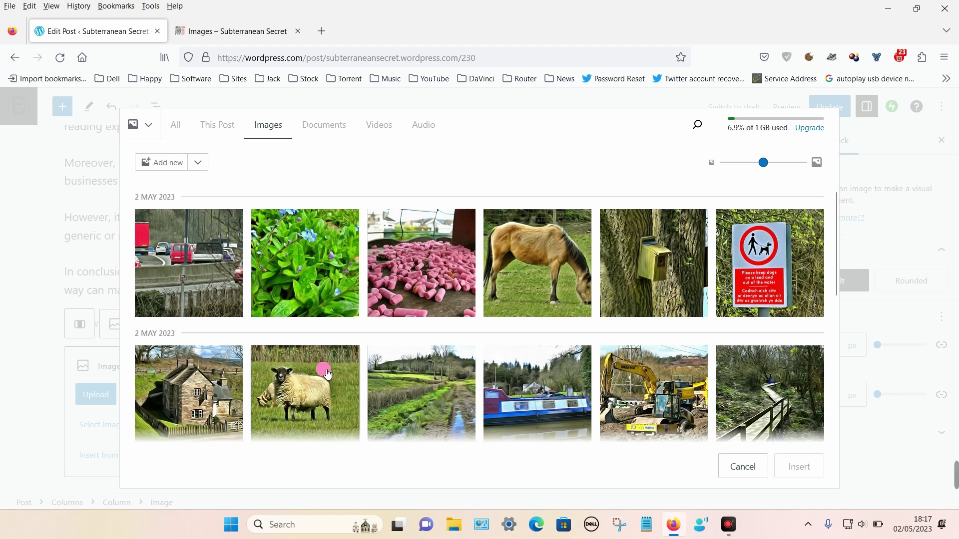
{"action": "scroll", "coordinate": [326, 375], "scroll_direction": "down", "scroll_amount": 5}
{"action": "left_click", "coordinate": [193, 374]}
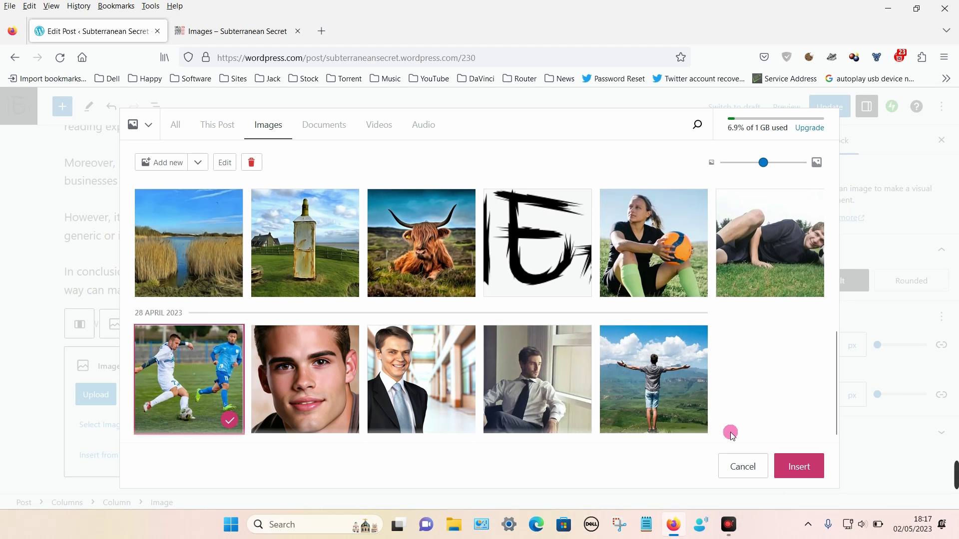
{"action": "left_click", "coordinate": [798, 465]}
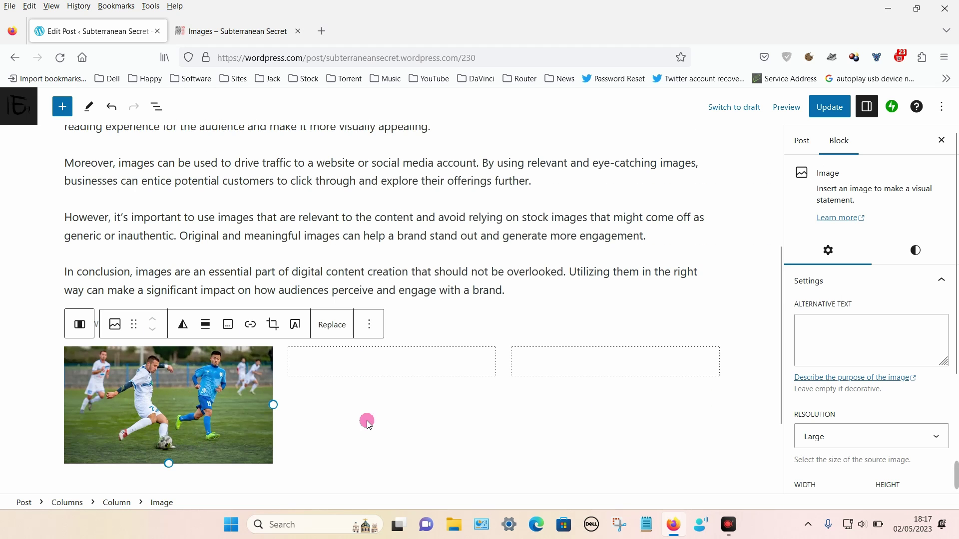
Step: Add the man-overlooking-mountains image from Media Library to the second column
{"action": "left_click", "coordinate": [389, 368]}
{"action": "left_click", "coordinate": [392, 368]}
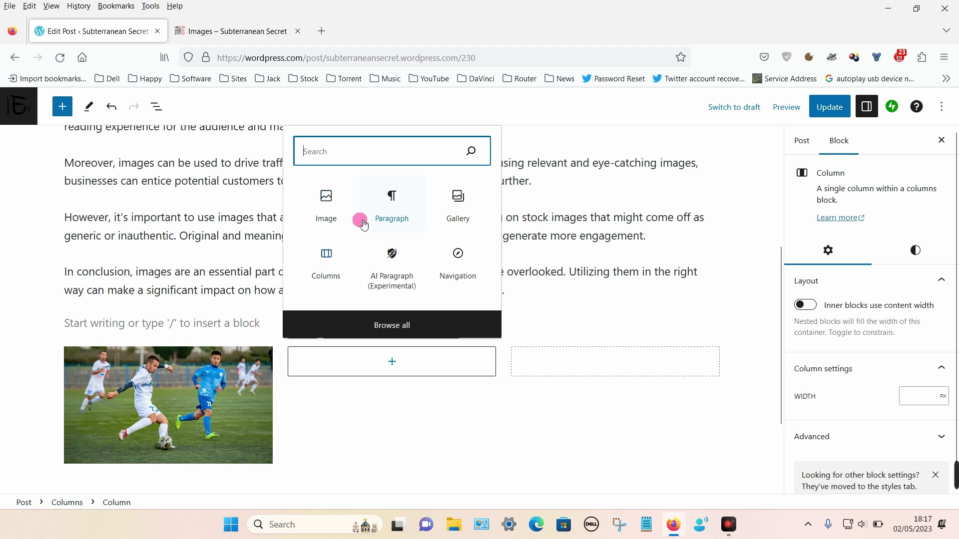
{"action": "left_click", "coordinate": [339, 203]}
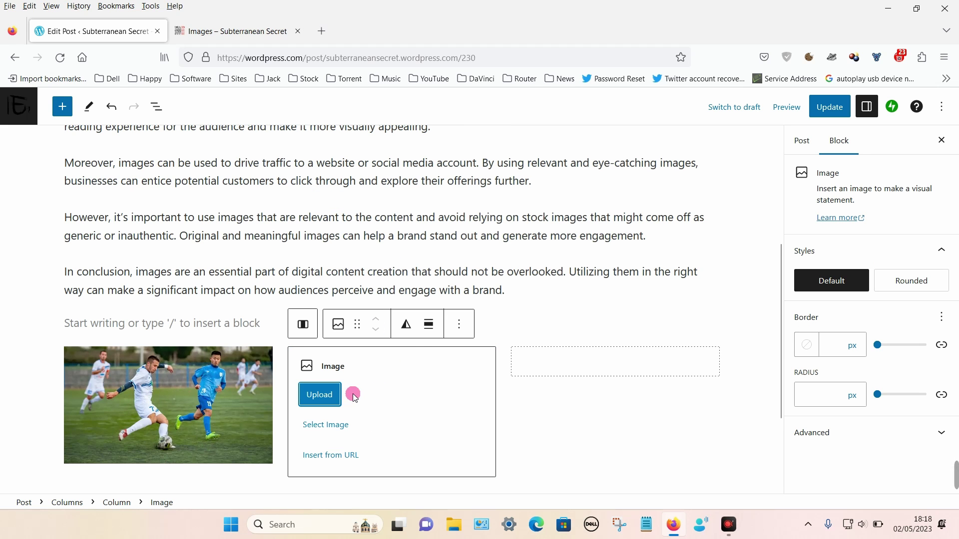
{"action": "left_click", "coordinate": [331, 424]}
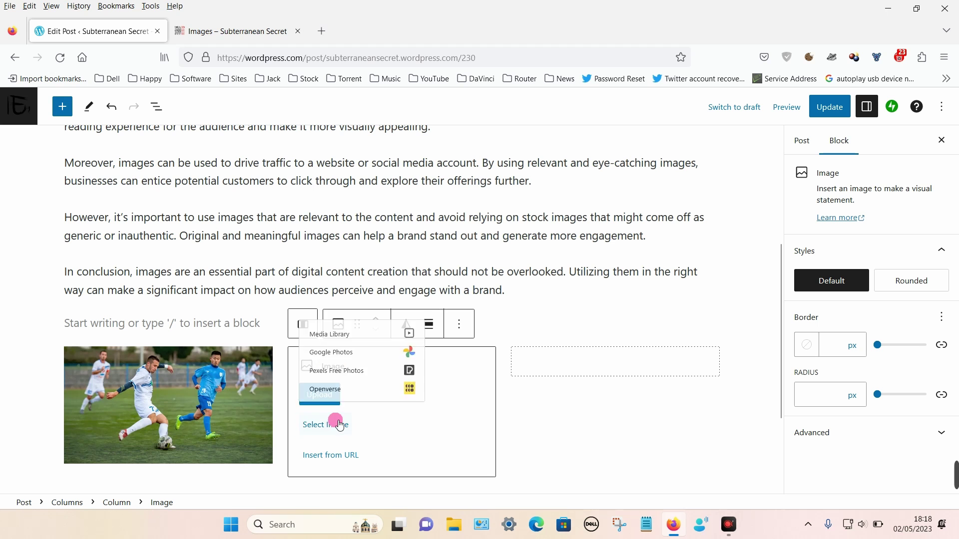
{"action": "left_click", "coordinate": [344, 324]}
{"action": "scroll", "coordinate": [628, 386], "scroll_direction": "down", "scroll_amount": 5}
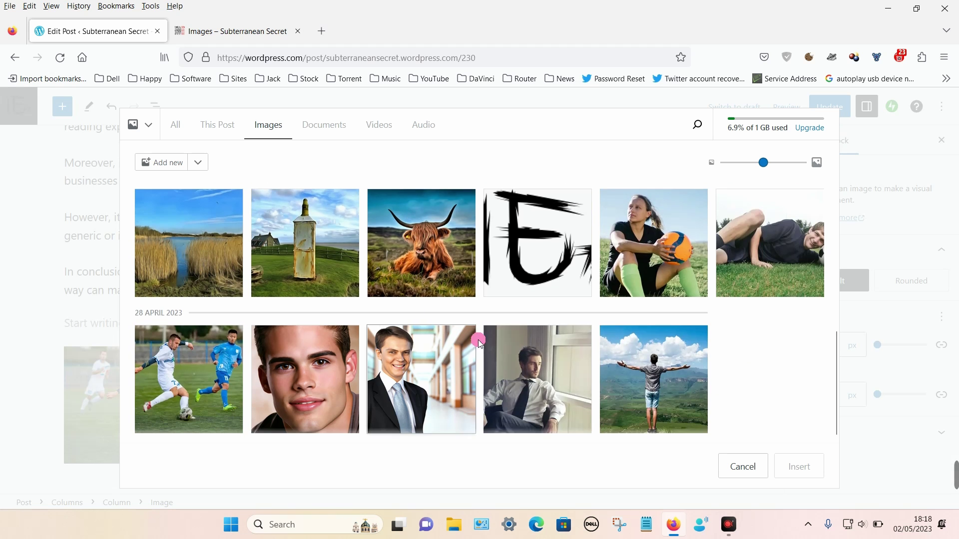
{"action": "left_click", "coordinate": [628, 386]}
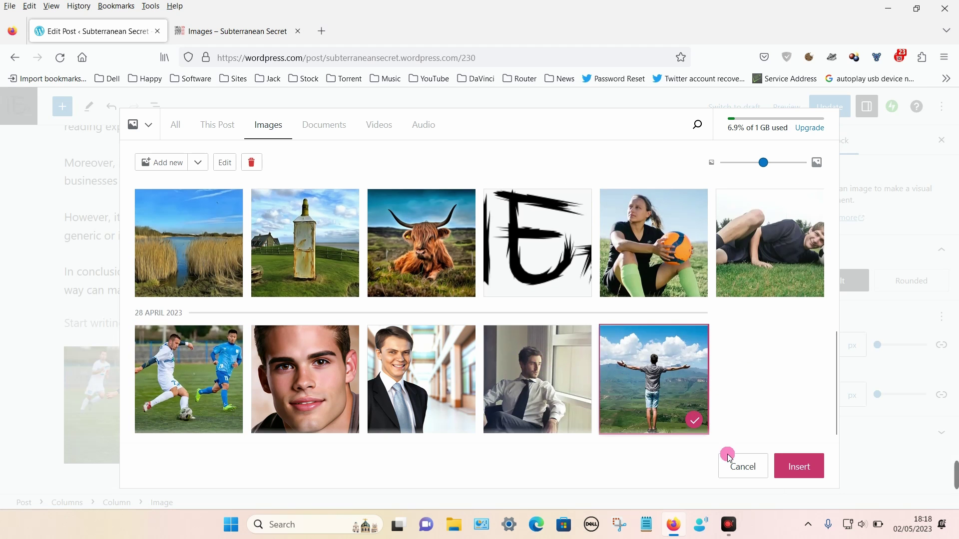
{"action": "left_click", "coordinate": [798, 464]}
{"action": "scroll", "coordinate": [664, 419], "scroll_direction": "down", "scroll_amount": 1}
Step: Add the sheep image from Media Library to the third column
{"action": "left_click", "coordinate": [620, 347]}
{"action": "left_click", "coordinate": [615, 297]}
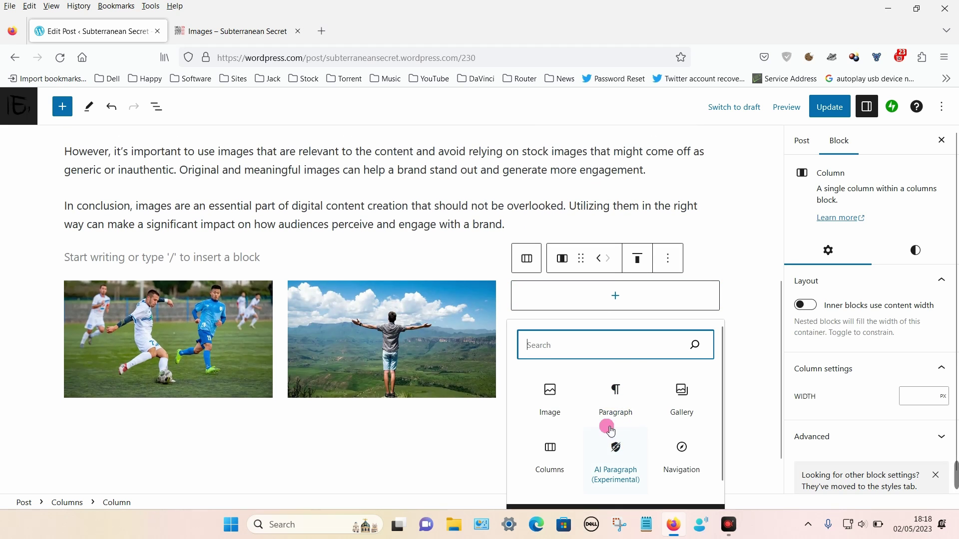
{"action": "left_click", "coordinate": [548, 393]}
{"action": "left_click", "coordinate": [551, 359]}
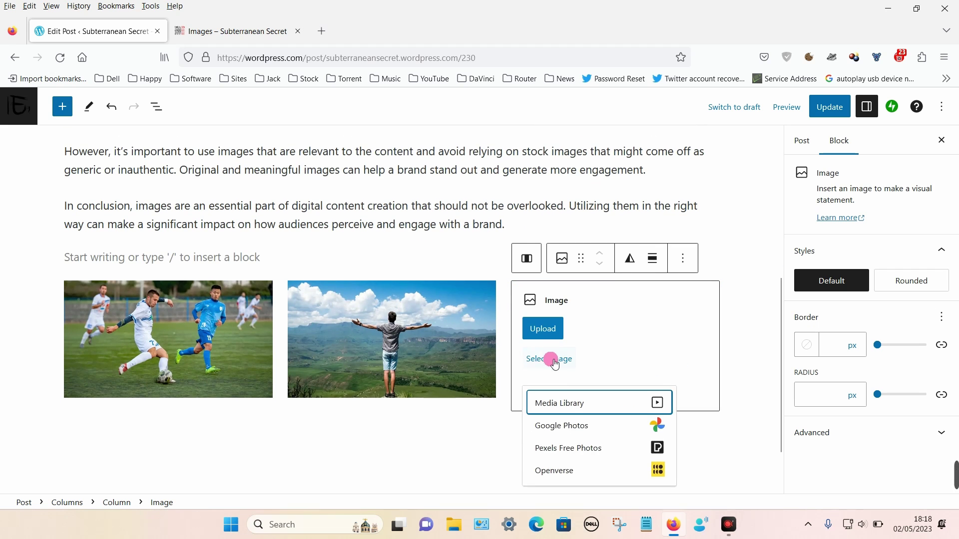
{"action": "left_click", "coordinate": [560, 403]}
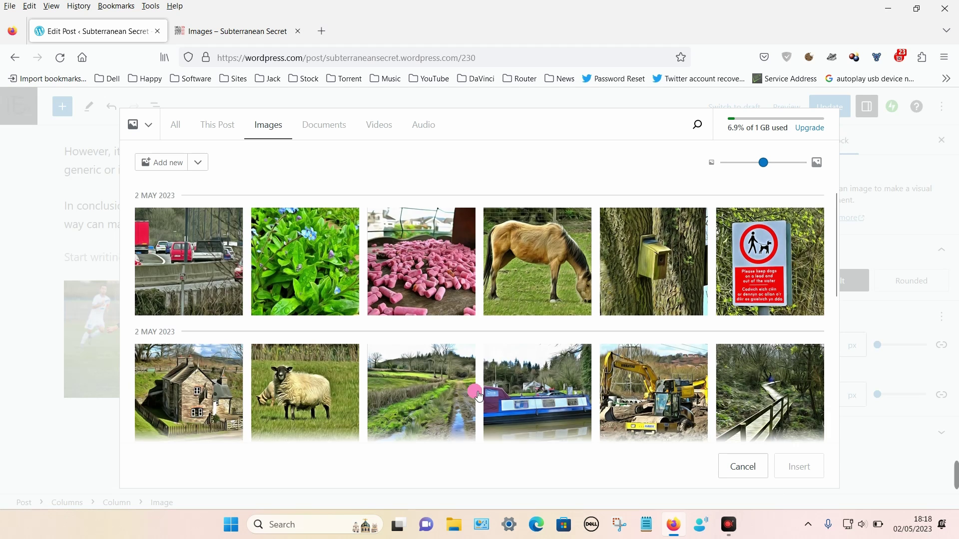
{"action": "scroll", "coordinate": [318, 302], "scroll_direction": "down", "scroll_amount": 5}
{"action": "scroll", "coordinate": [317, 302], "scroll_direction": "up", "scroll_amount": 2}
{"action": "left_click", "coordinate": [305, 226]}
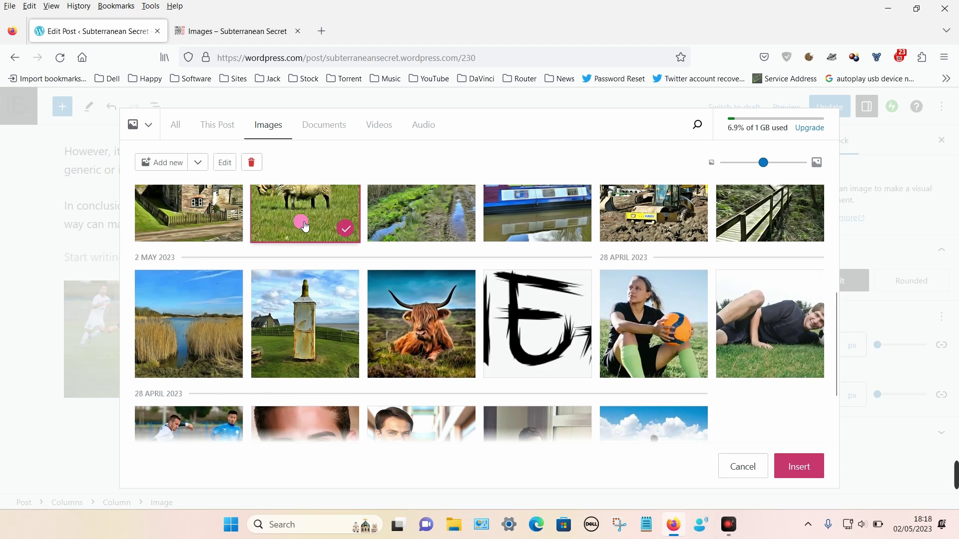
{"action": "left_click", "coordinate": [801, 467]}
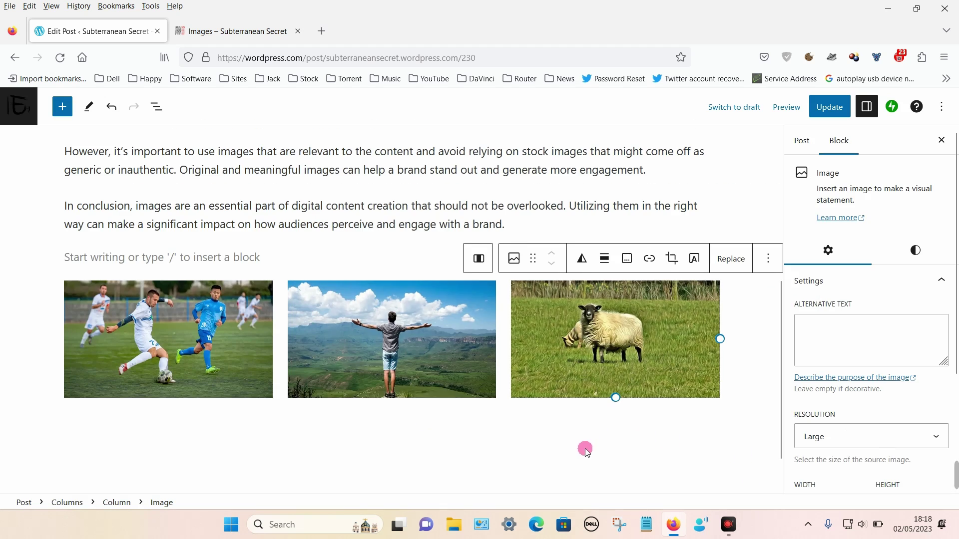
{"action": "scroll", "coordinate": [498, 407], "scroll_direction": "down", "scroll_amount": 1}
{"action": "scroll", "coordinate": [492, 398], "scroll_direction": "up", "scroll_amount": 2}
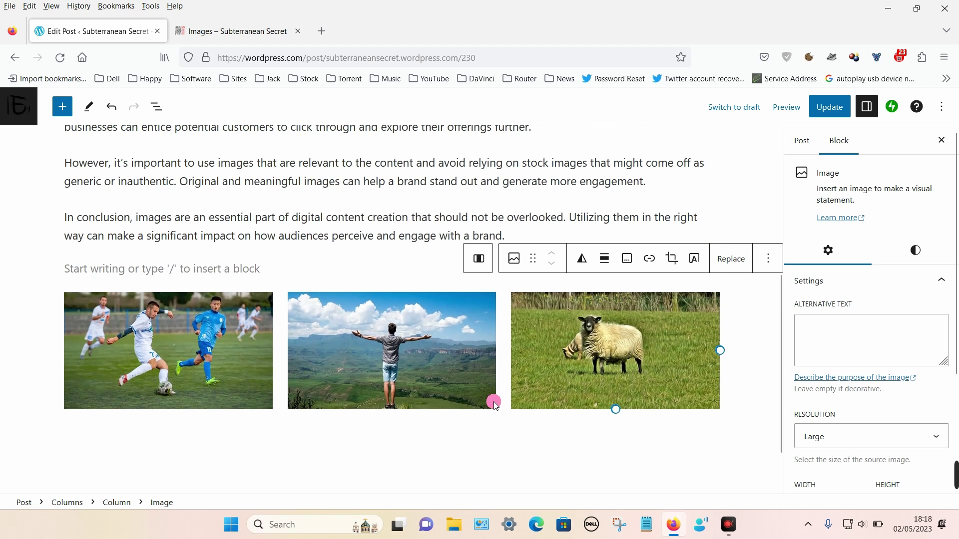
Step: Try the sheep image's 25/50/75/100% size presets, settling on 50%
{"action": "left_click", "coordinate": [867, 107]}
{"action": "left_click", "coordinate": [867, 107]}
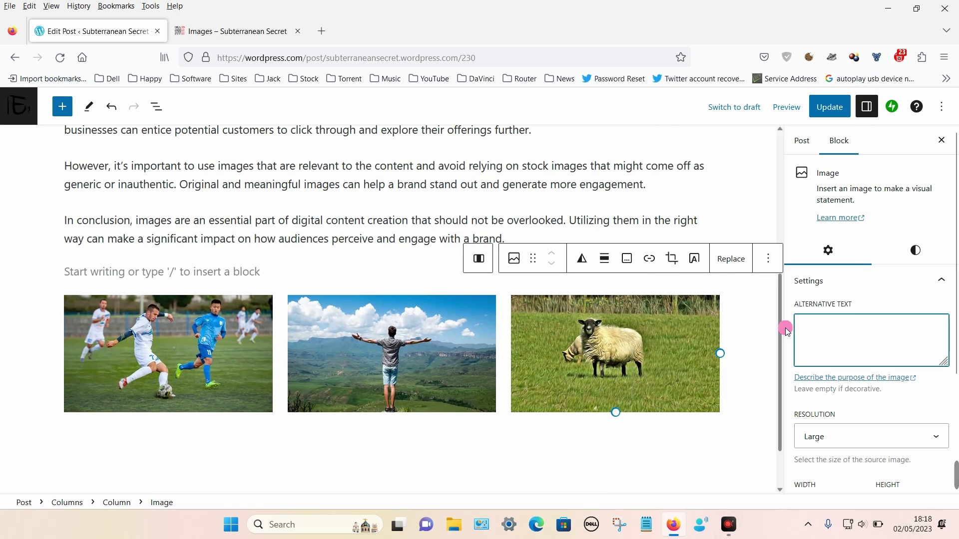
{"action": "scroll", "coordinate": [821, 333], "scroll_direction": "down", "scroll_amount": 2}
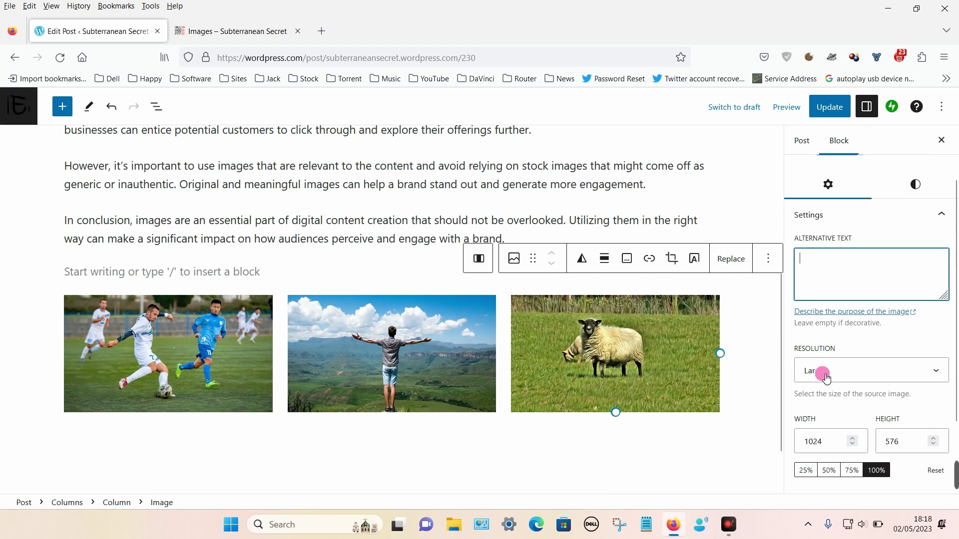
{"action": "scroll", "coordinate": [825, 377], "scroll_direction": "down", "scroll_amount": 2}
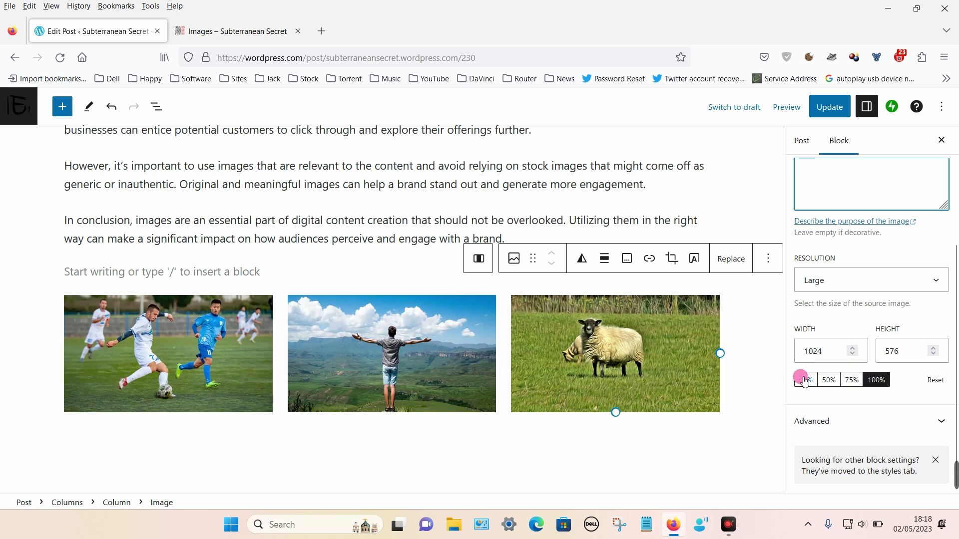
{"action": "left_click", "coordinate": [810, 379]}
{"action": "left_click", "coordinate": [852, 379]}
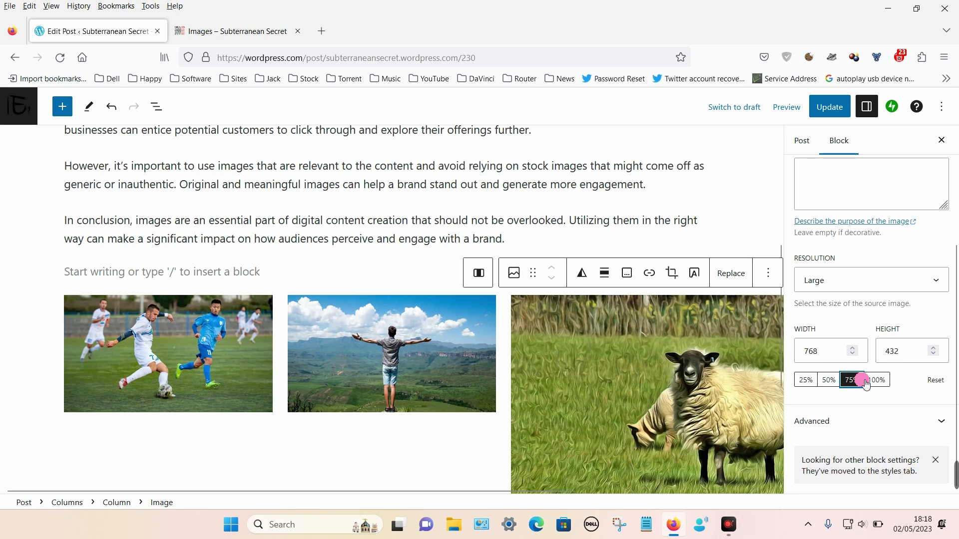
{"action": "left_click", "coordinate": [880, 379]}
{"action": "left_click", "coordinate": [852, 380]}
{"action": "left_click", "coordinate": [829, 380]}
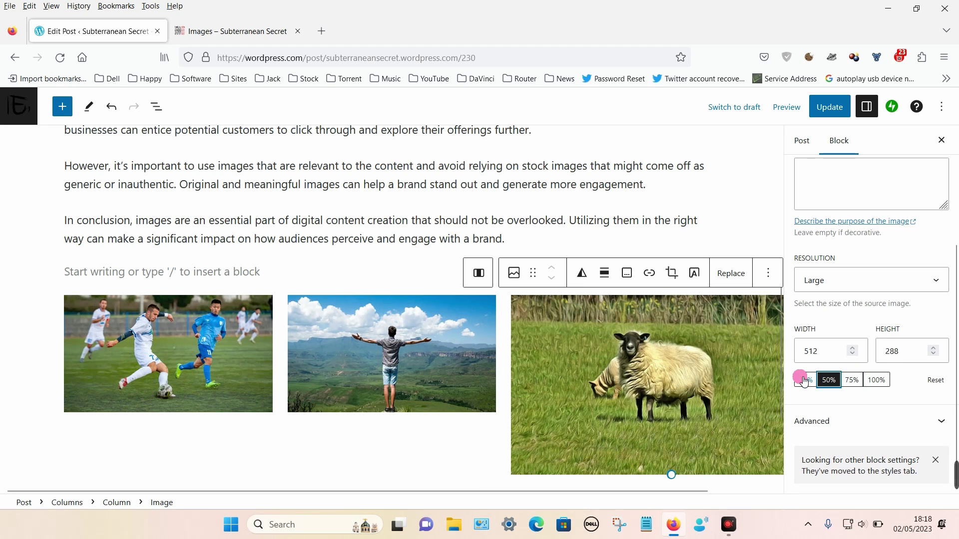
{"action": "left_click", "coordinate": [805, 380]}
{"action": "left_click", "coordinate": [849, 380]}
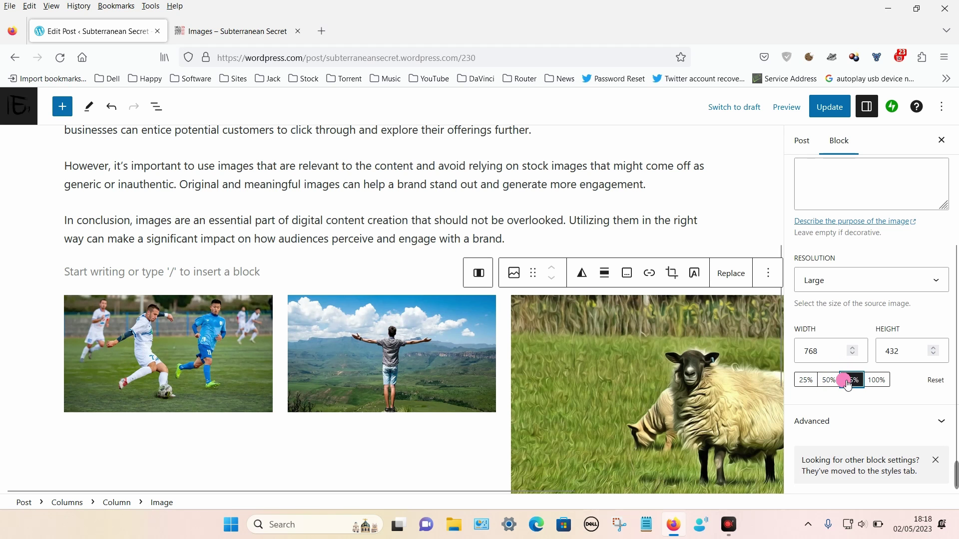
{"action": "left_click", "coordinate": [835, 381]}
{"action": "scroll", "coordinate": [768, 305], "scroll_direction": "up", "scroll_amount": 3}
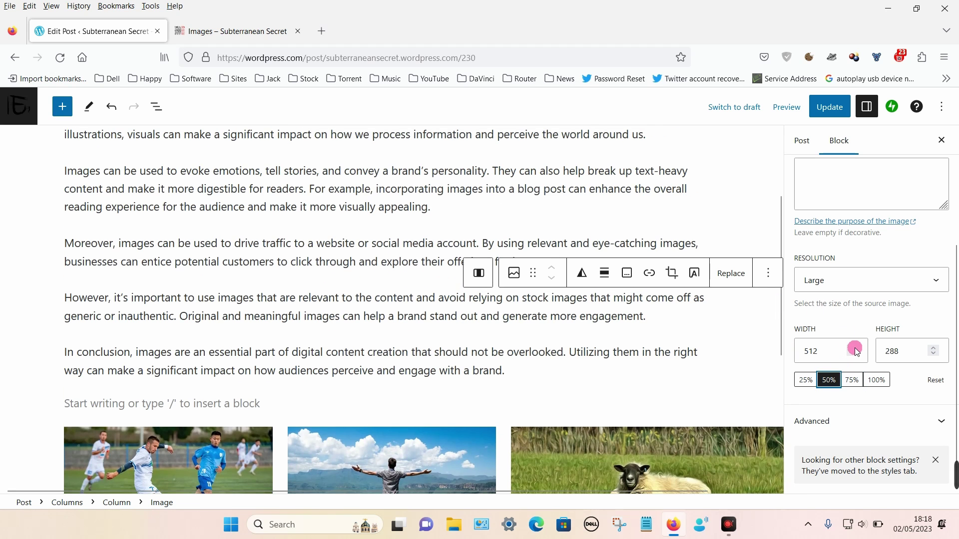
{"action": "scroll", "coordinate": [856, 332], "scroll_direction": "up", "scroll_amount": 3}
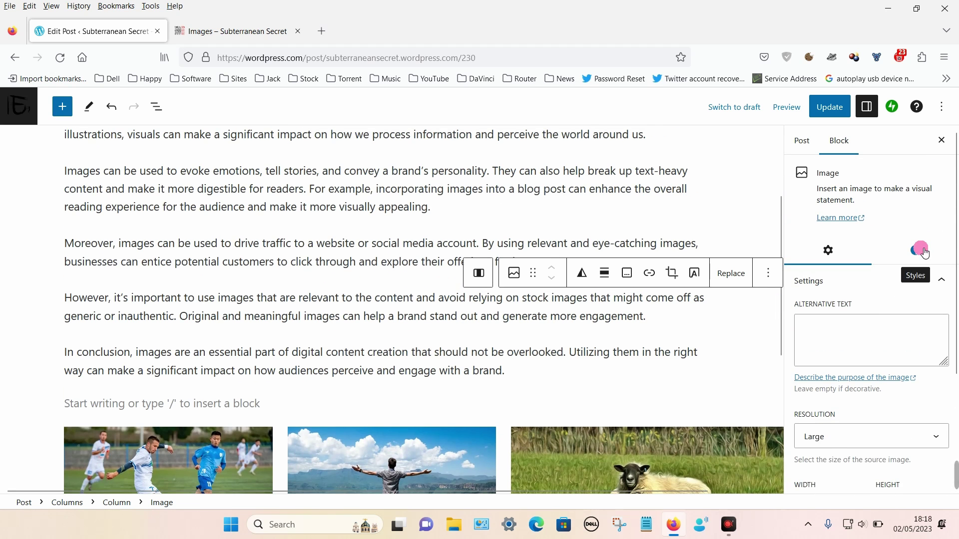
Step: Set the sheep image's border to 0 px and shorten it to match the others
{"action": "left_click", "coordinate": [922, 251]}
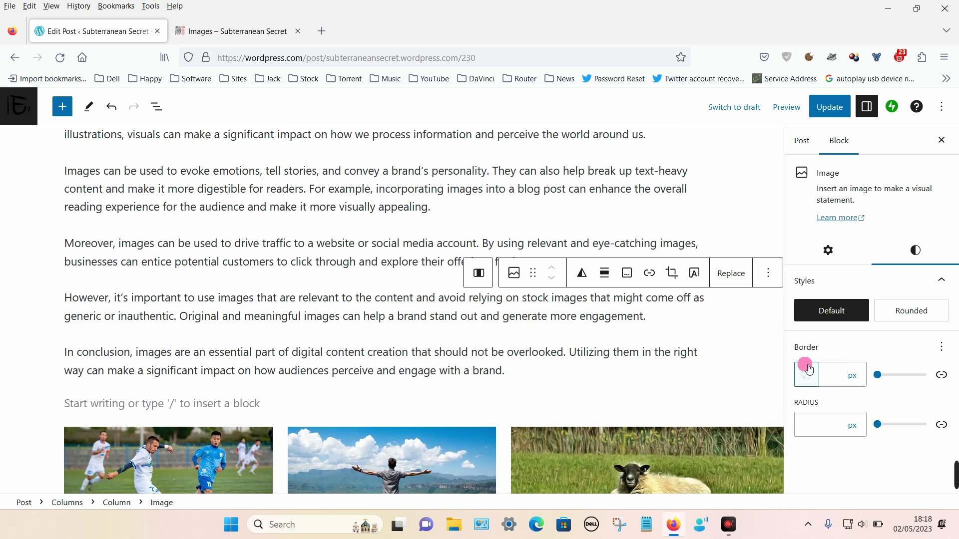
{"action": "scroll", "coordinate": [670, 405], "scroll_direction": "down", "scroll_amount": 3}
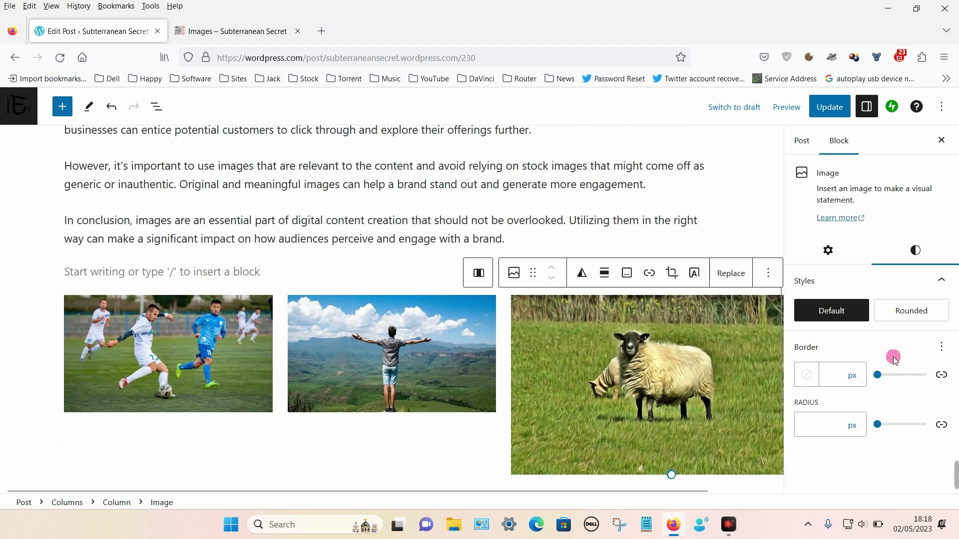
{"action": "left_click_drag", "start_coordinate": [882, 375], "coordinate": [828, 343]}
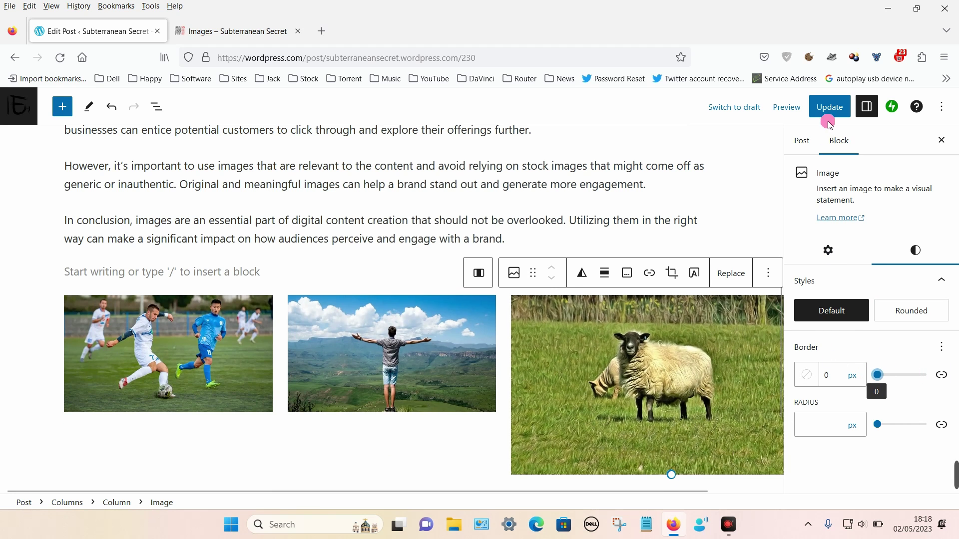
{"action": "left_click_drag", "start_coordinate": [671, 474], "coordinate": [675, 419]}
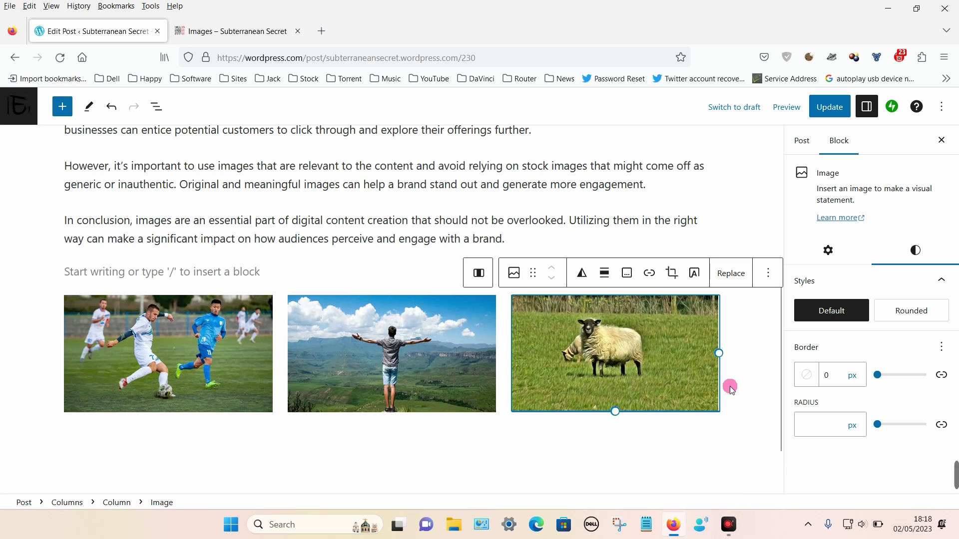
Step: Update the post and reload the live Images page to check the three-column football, mountain and sheep photos
{"action": "left_click", "coordinate": [830, 107]}
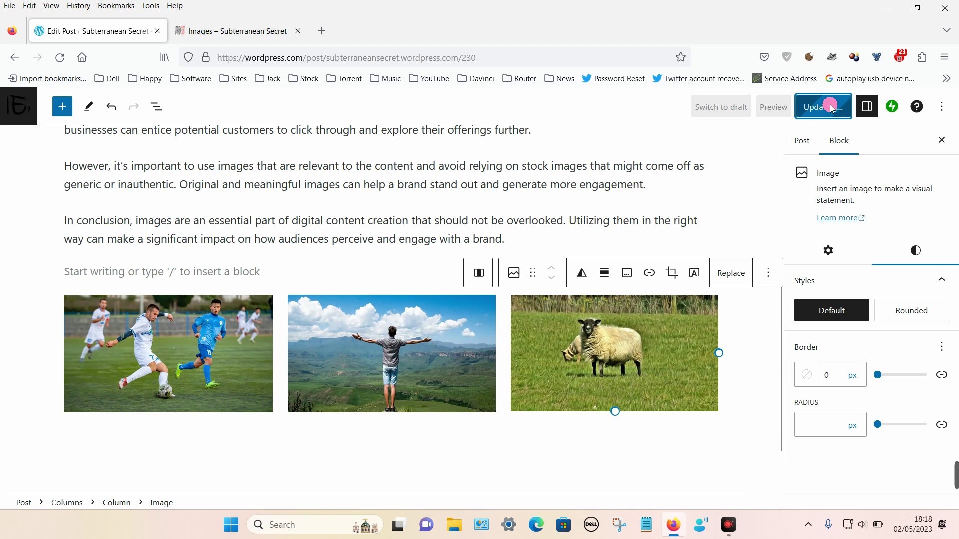
{"action": "left_click", "coordinate": [218, 27]}
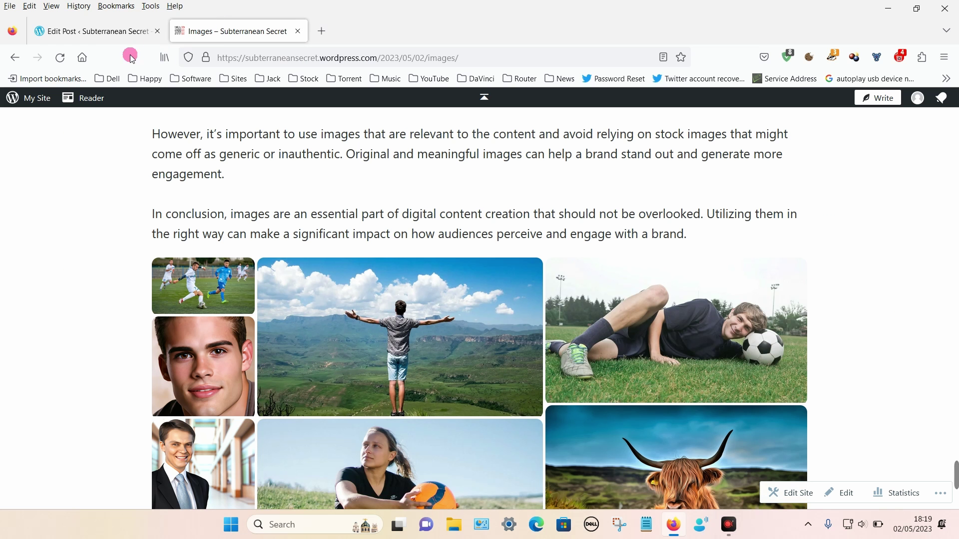
{"action": "left_click", "coordinate": [58, 58]}
{"action": "scroll", "coordinate": [59, 332], "scroll_direction": "up", "scroll_amount": 2}
{"action": "scroll", "coordinate": [394, 336], "scroll_direction": "down", "scroll_amount": 2}
{"action": "scroll", "coordinate": [26, 289], "scroll_direction": "up", "scroll_amount": 2}
{"action": "scroll", "coordinate": [56, 248], "scroll_direction": "up", "scroll_amount": 2}
{"action": "scroll", "coordinate": [56, 248], "scroll_direction": "down", "scroll_amount": 4}
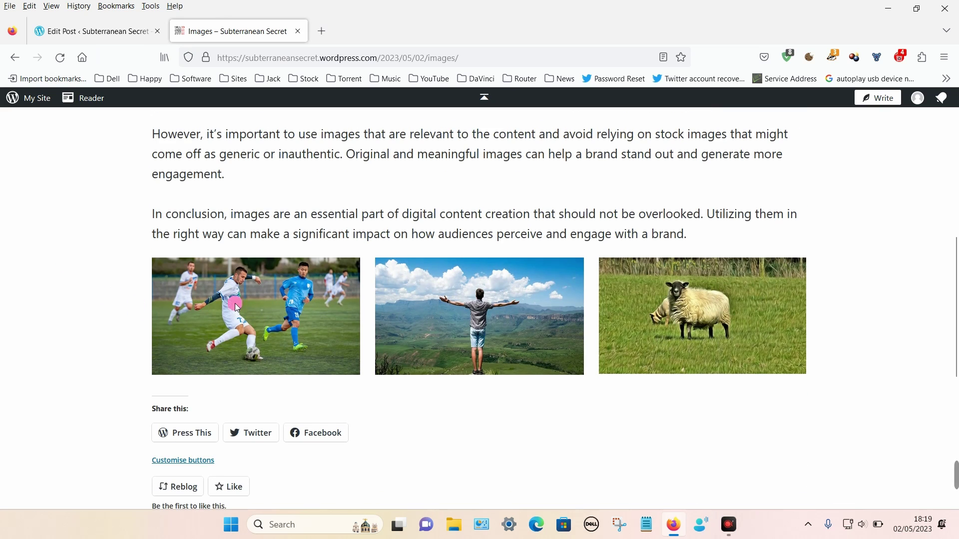
{"action": "scroll", "coordinate": [140, 278], "scroll_direction": "up", "scroll_amount": 4}
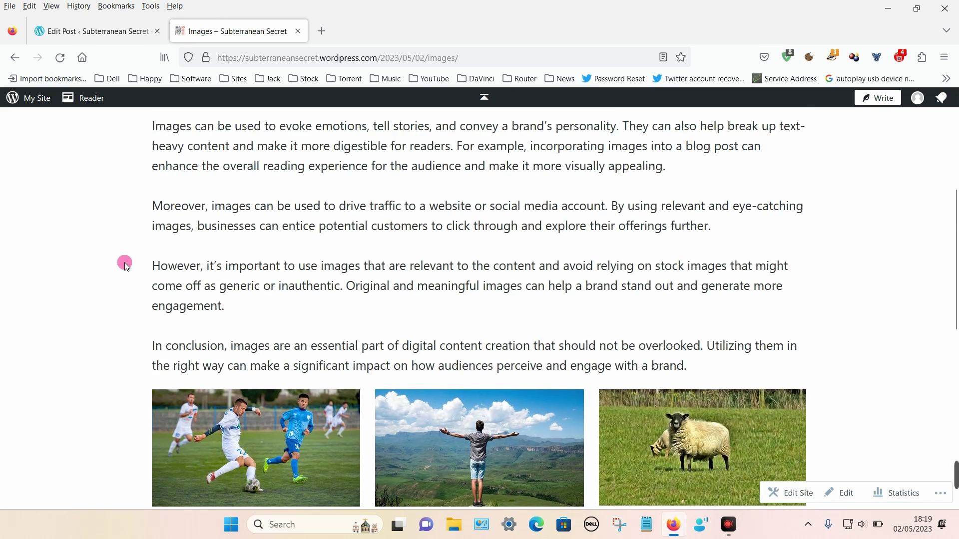